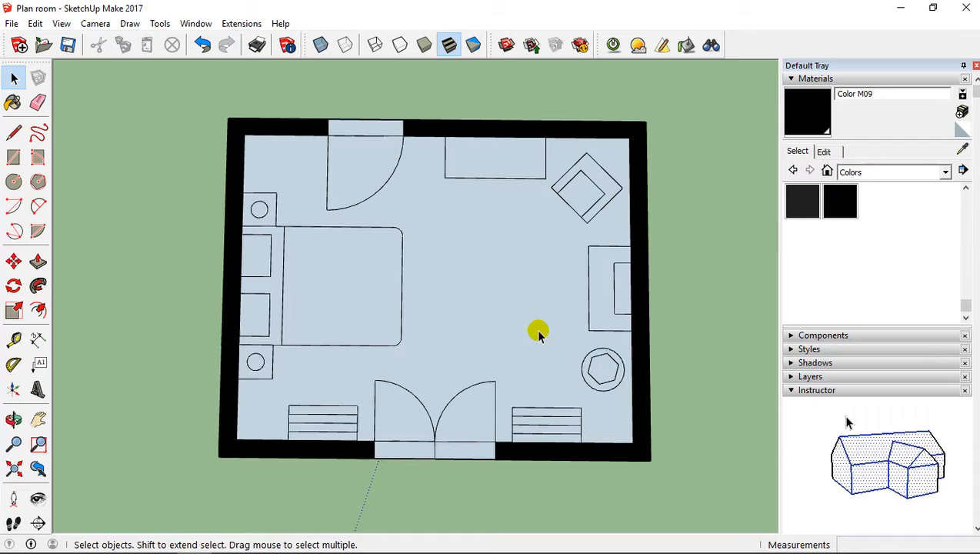
# Step: Paint both halves of the double-door opening in the wall with white Color M00 from the Colors collection
pyautogui.press('o')
pyautogui.moveTo(536, 330)
pyautogui.mouseDown()
pyautogui.moveTo(556, 322)
pyautogui.moveTo(548, 326)
pyautogui.mouseUp()
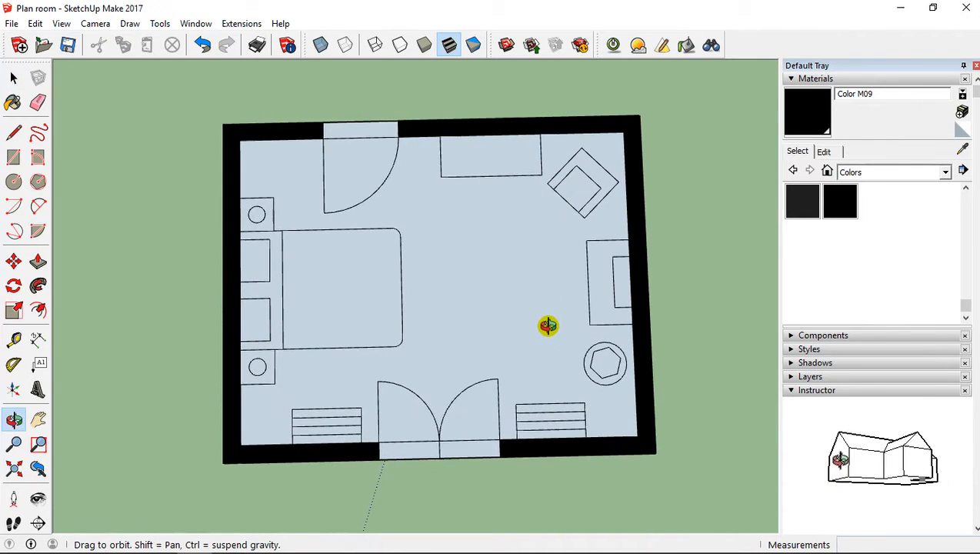
pyautogui.press('space')
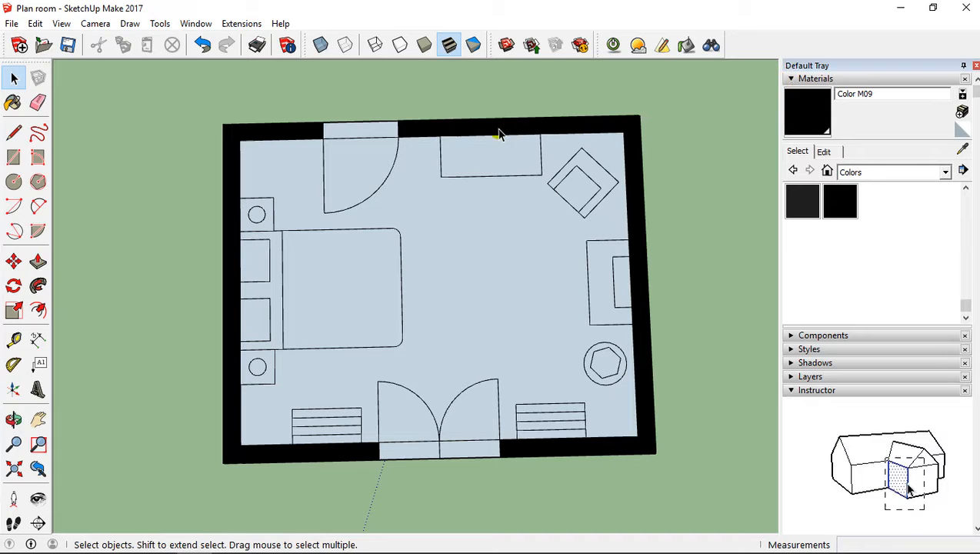
pyautogui.click(863, 174)
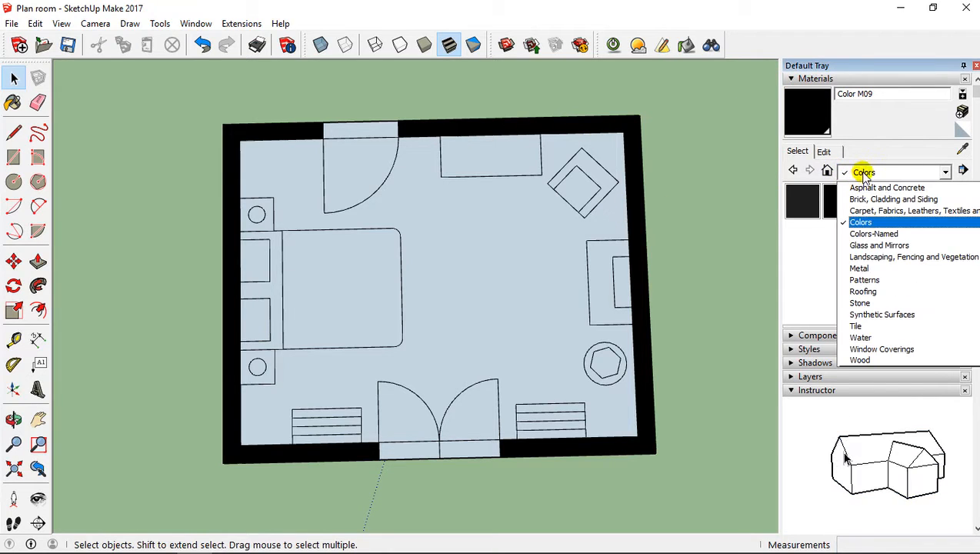
pyautogui.click(867, 222)
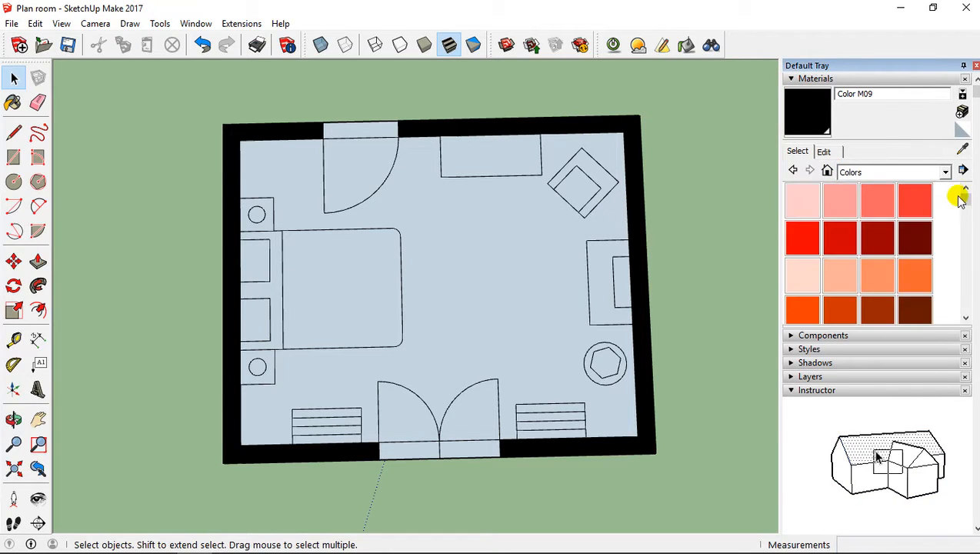
pyautogui.moveTo(966, 199); pyautogui.dragTo(965, 288)
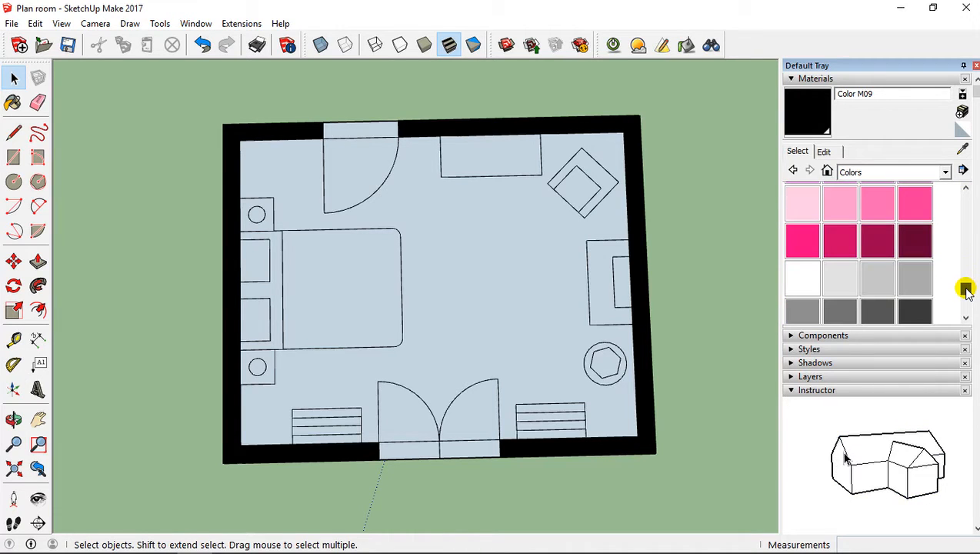
pyautogui.click(804, 275)
pyautogui.scroll(4, 405, 420)
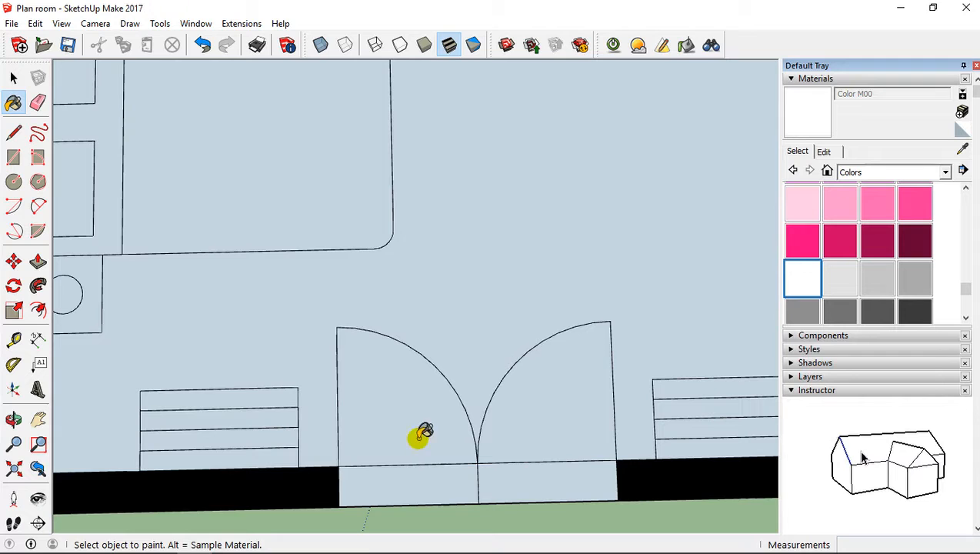
pyautogui.click(432, 485)
pyautogui.click(552, 480)
pyautogui.scroll(-5, 486, 319)
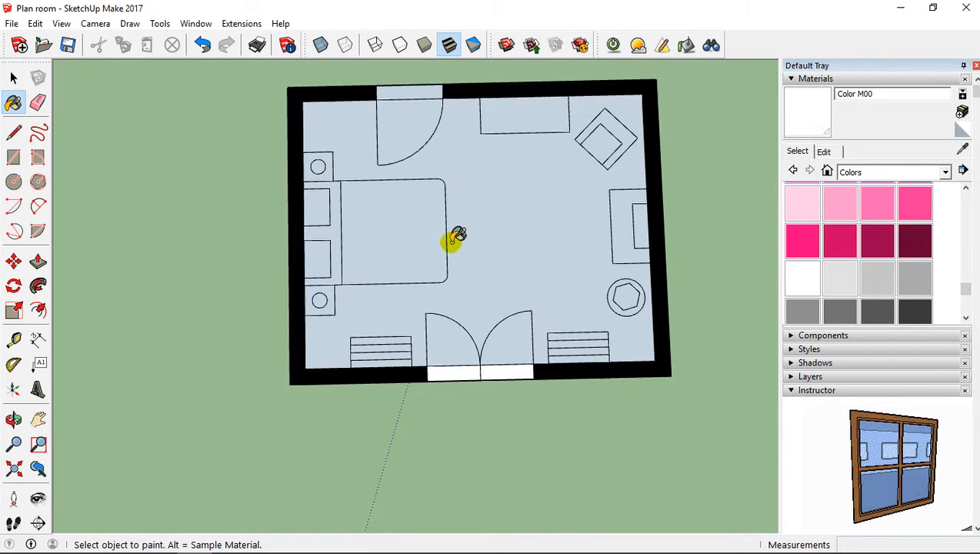
# Step: Paint the single-door opening in the opposite wall with the same white Color M00
pyautogui.keyDown('shift'); pyautogui.moveTo(456, 234); pyautogui.dragTo(449, 377, button='middle'); pyautogui.keyUp('shift')
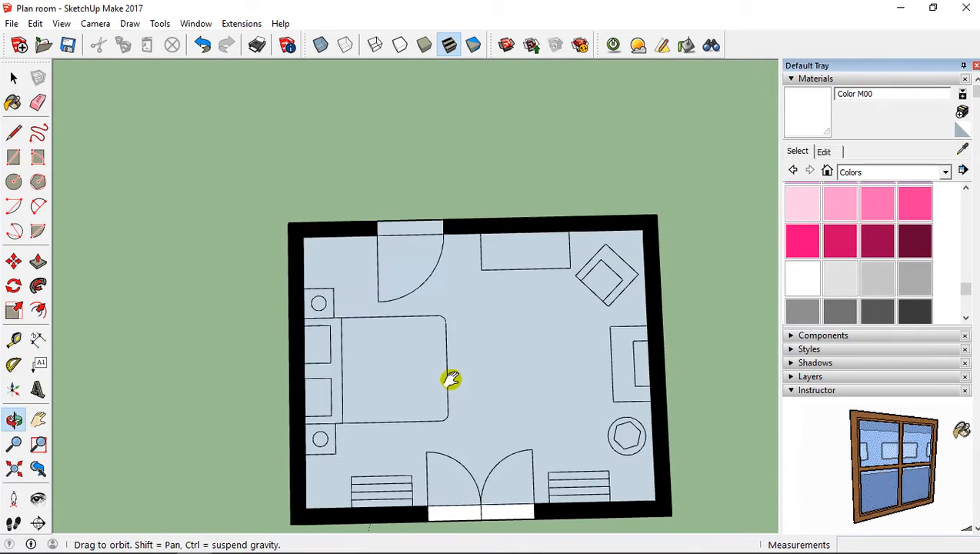
pyautogui.click(402, 227)
pyautogui.scroll(2, 400, 227)
pyautogui.scroll(-2, 427, 230)
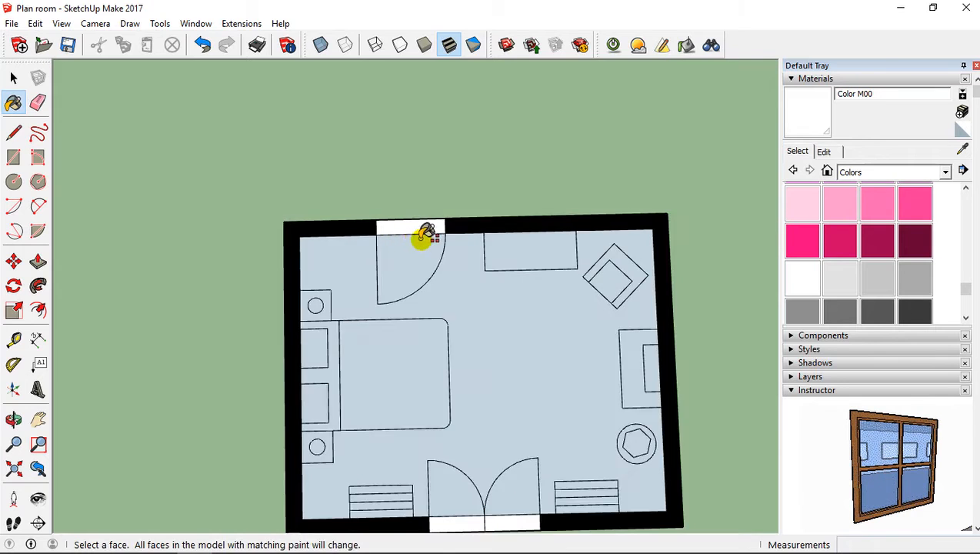
# Step: Paint the bed cover with Fabric Linen from the Carpet, Fabrics, Leathers, Textiles collection
pyautogui.moveTo(427, 230)
pyautogui.mouseDown(button='middle')
pyautogui.moveTo(463, 288)
pyautogui.moveTo(468, 225)
pyautogui.mouseUp(button='middle')
pyautogui.moveTo(419, 260)
pyautogui.mouseDown(button='middle')
pyautogui.moveTo(410, 243)
pyautogui.moveTo(427, 234)
pyautogui.mouseUp(button='middle')
pyautogui.keyDown('shift'); pyautogui.scroll(3, 377, 284); pyautogui.keyUp('shift')
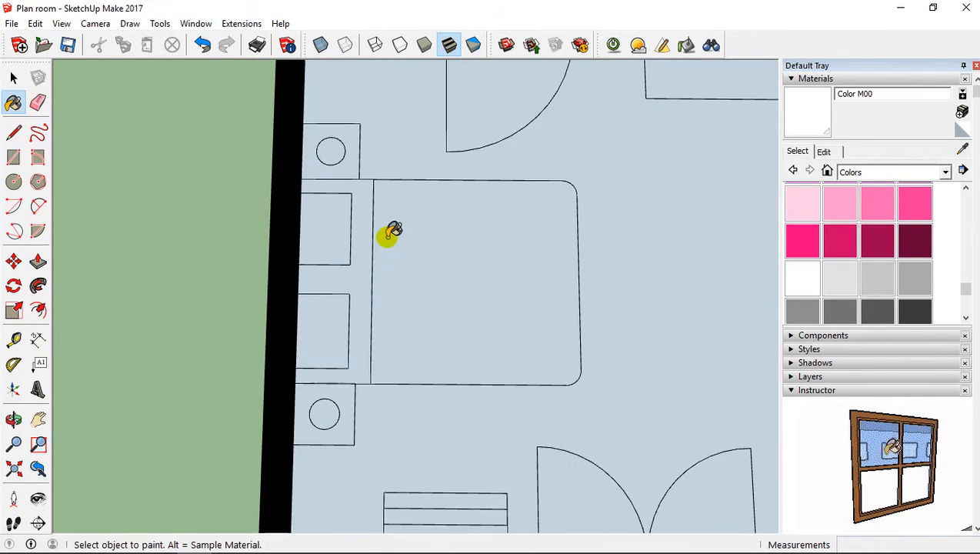
pyautogui.click(887, 176)
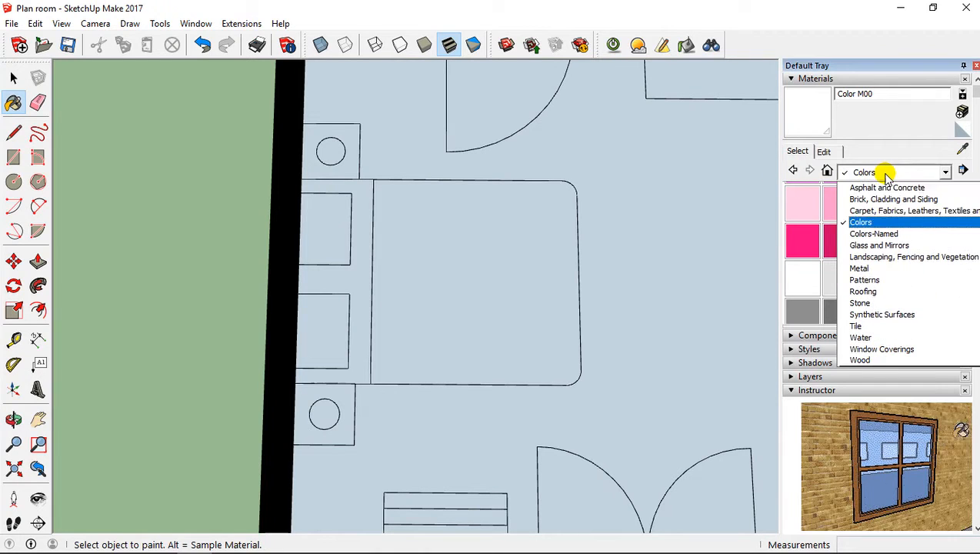
pyautogui.click(867, 174)
pyautogui.click(866, 173)
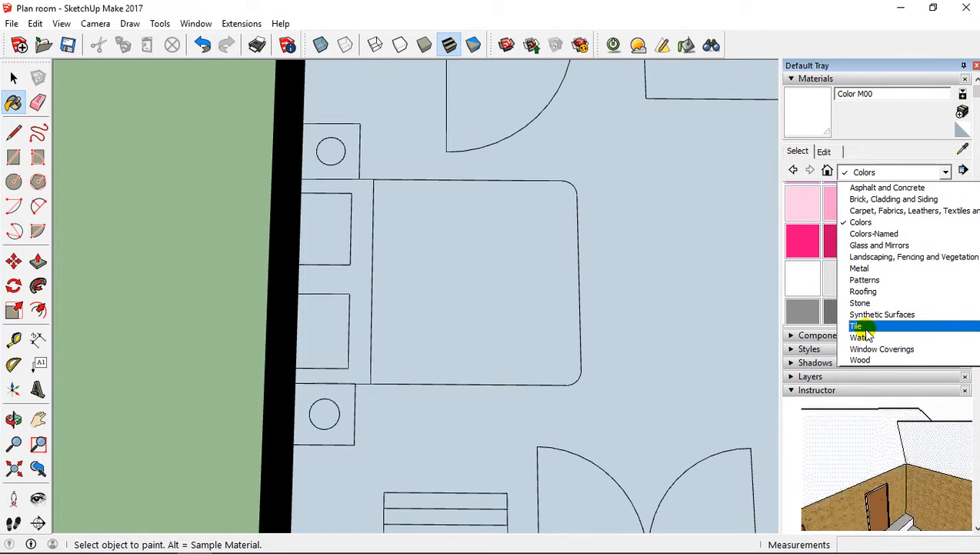
pyautogui.click(875, 212)
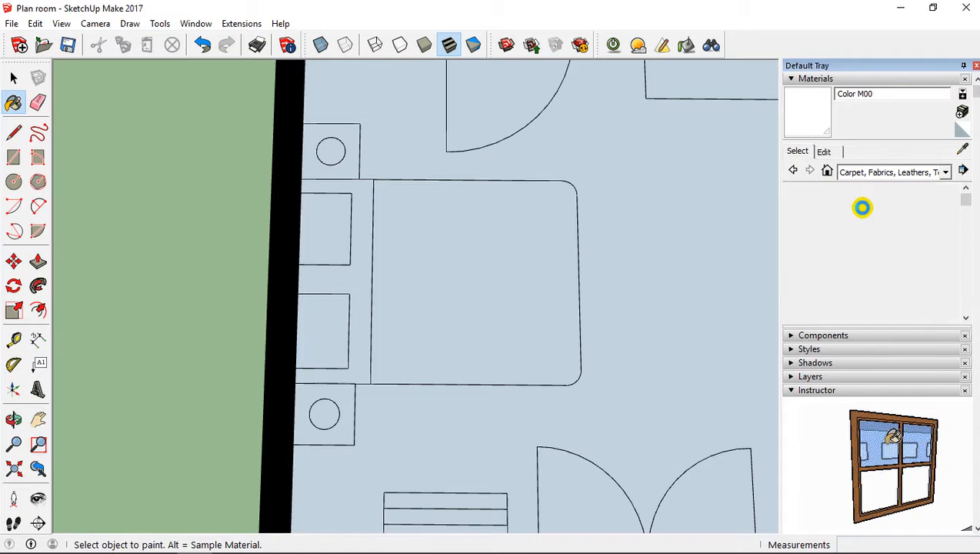
pyautogui.moveTo(963, 196); pyautogui.dragTo(966, 277)
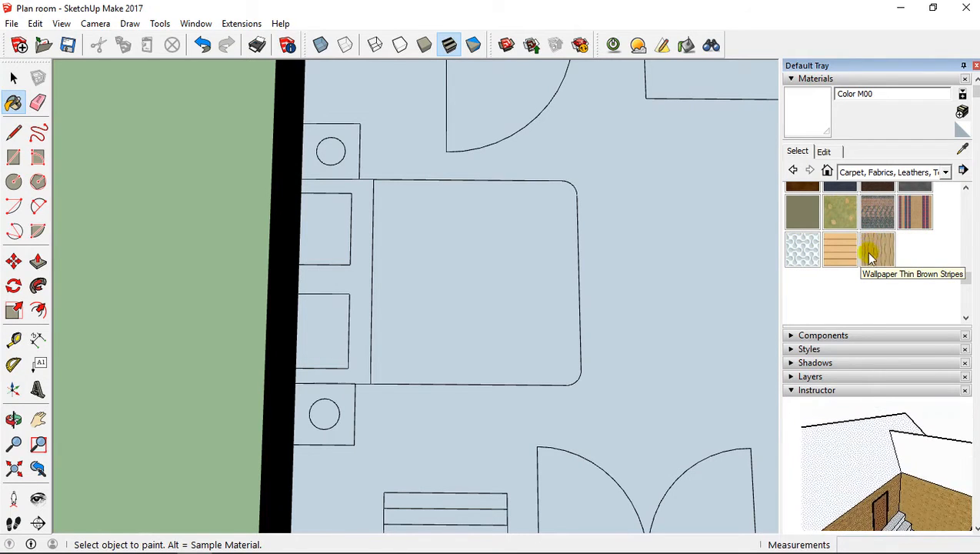
pyautogui.scroll(2, 869, 260)
pyautogui.scroll(2, 876, 262)
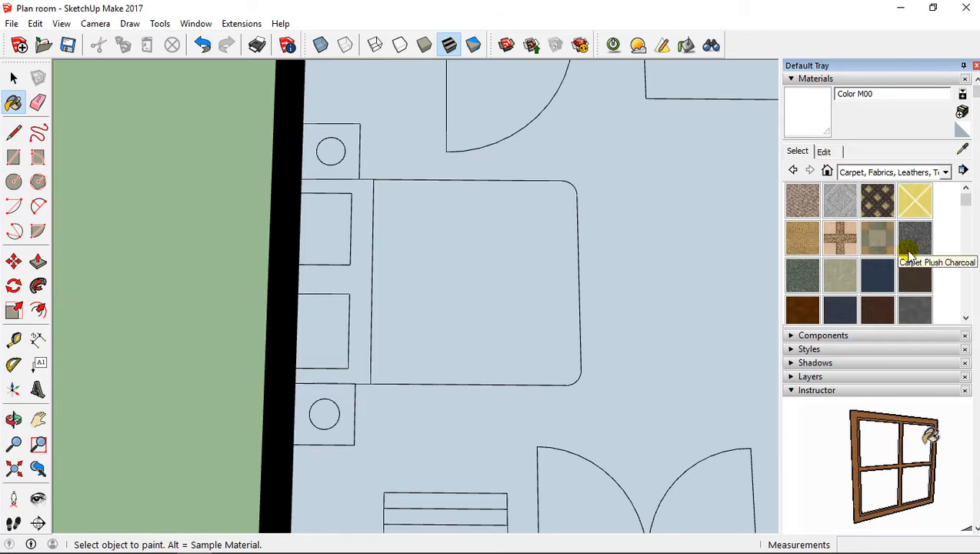
pyautogui.scroll(-2, 892, 258)
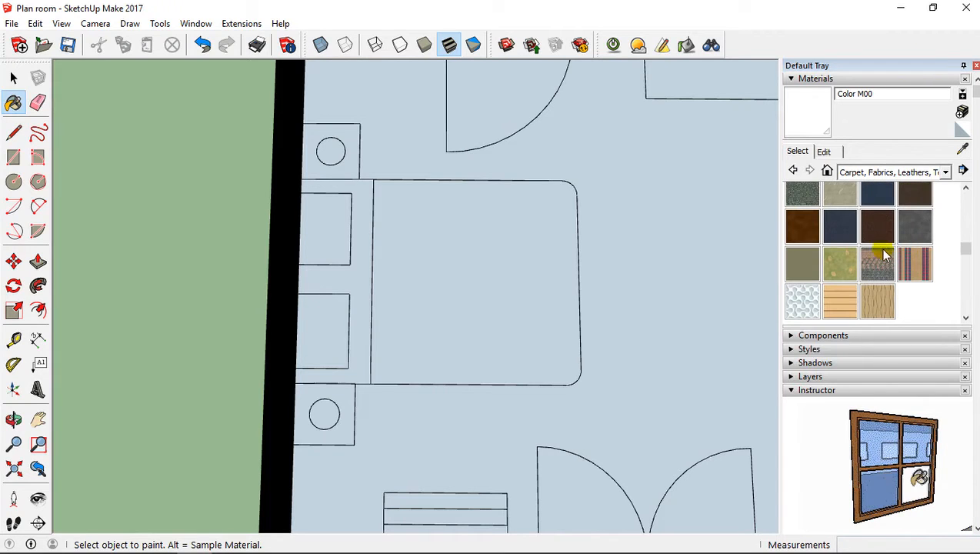
pyautogui.click(838, 202)
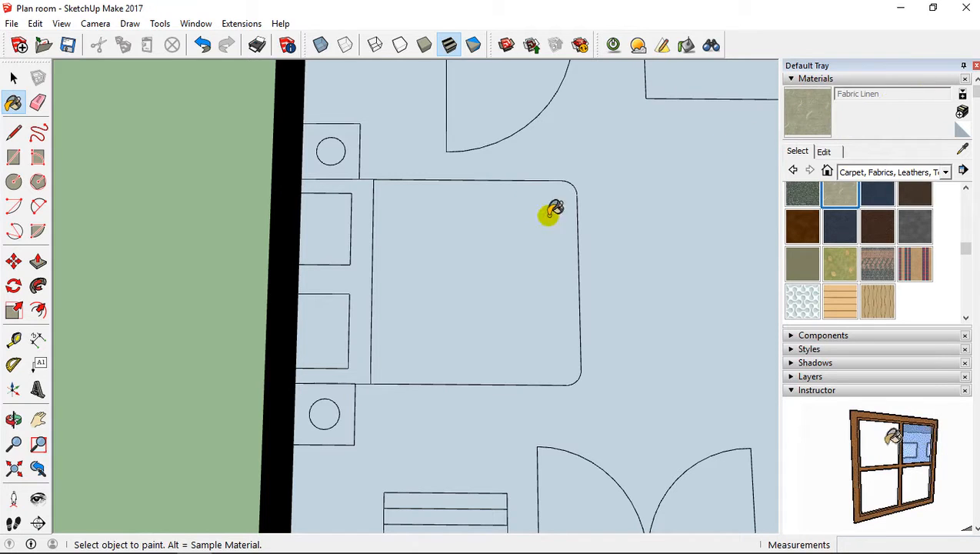
pyautogui.click(467, 259)
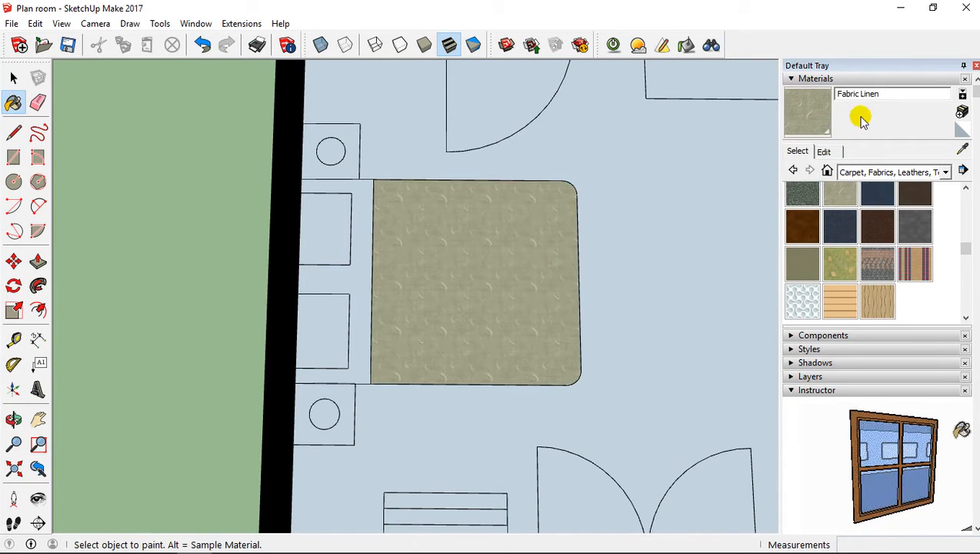
# Step: Create a new material from Fabric Linen, recolour it blue, and paint the bed cover with it
pyautogui.click(962, 114)
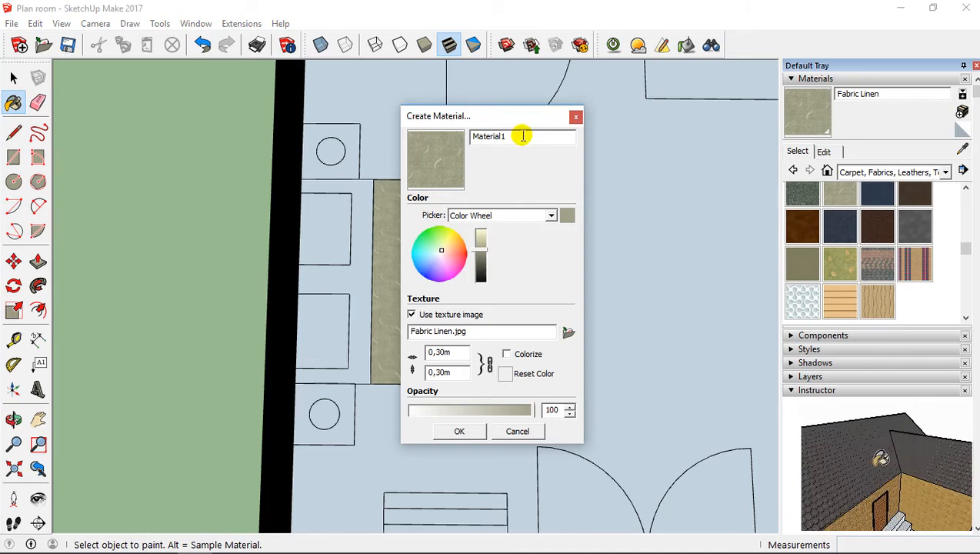
pyautogui.doubleClick(491, 136)
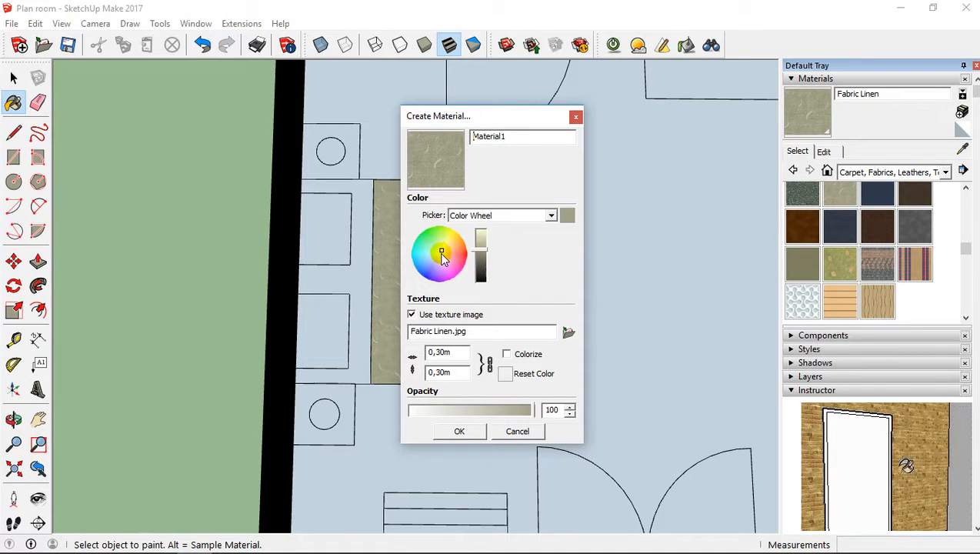
pyautogui.moveTo(441, 257)
pyautogui.mouseDown()
pyautogui.moveTo(444, 266)
pyautogui.moveTo(434, 264)
pyautogui.mouseUp()
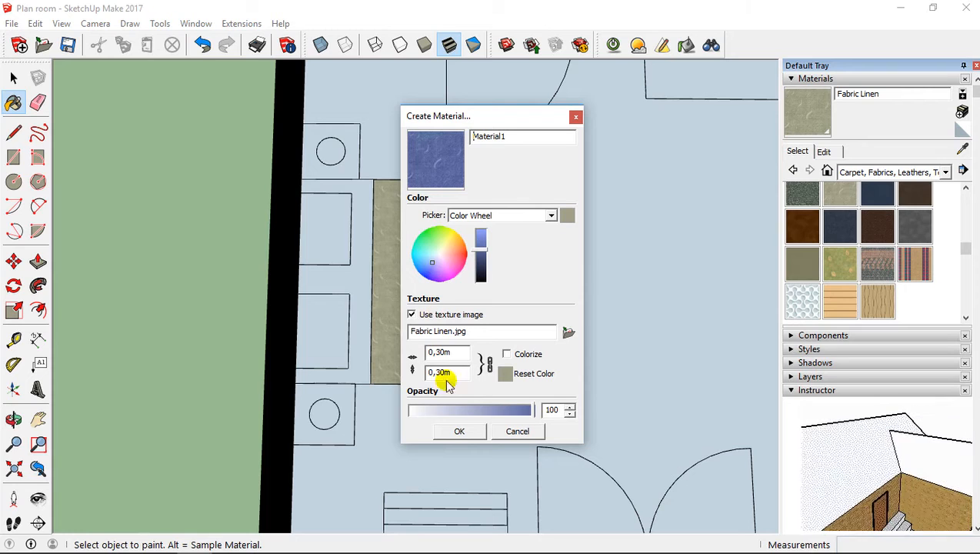
pyautogui.click(464, 432)
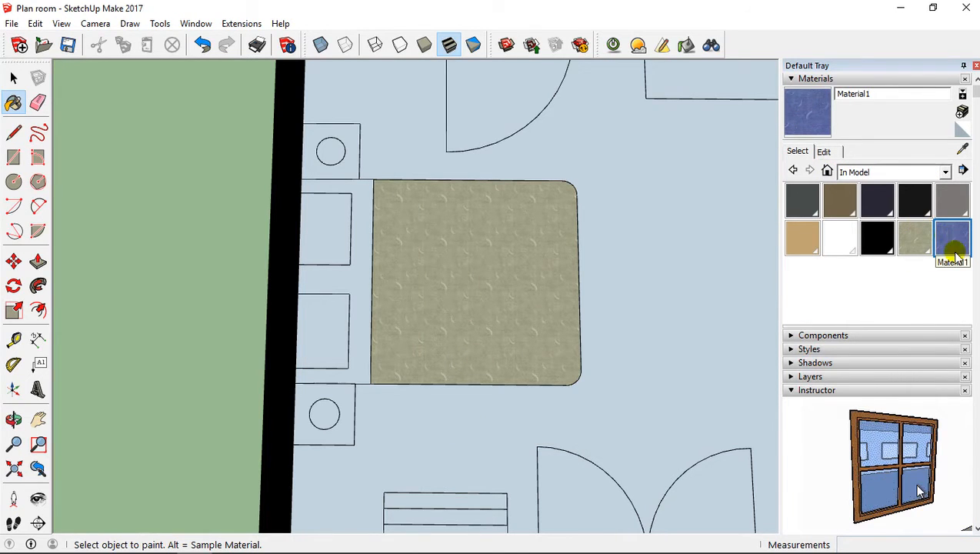
pyautogui.click(423, 263)
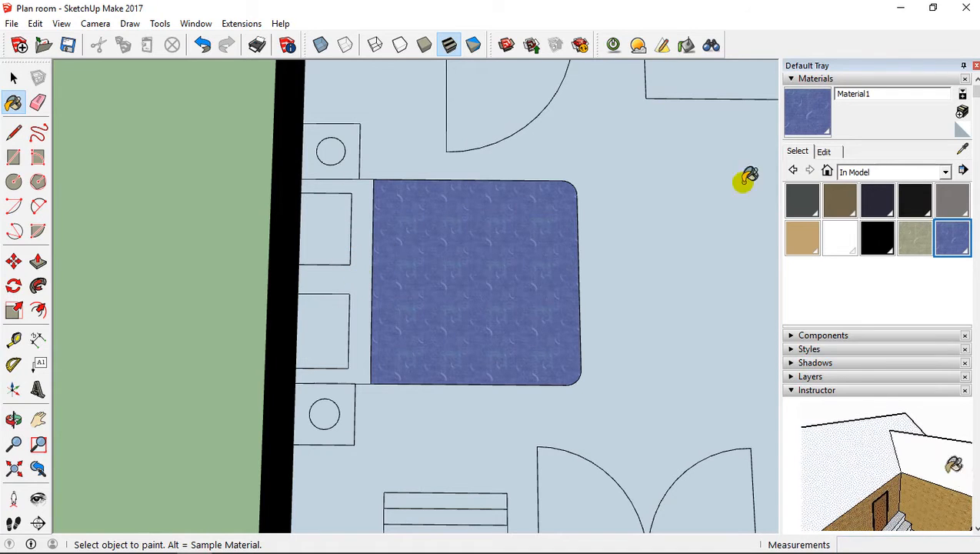
# Step: Paint the bed area around the pillows with Fabric Linen and both pillows with the blue linen material
pyautogui.click(913, 237)
pyautogui.click(359, 268)
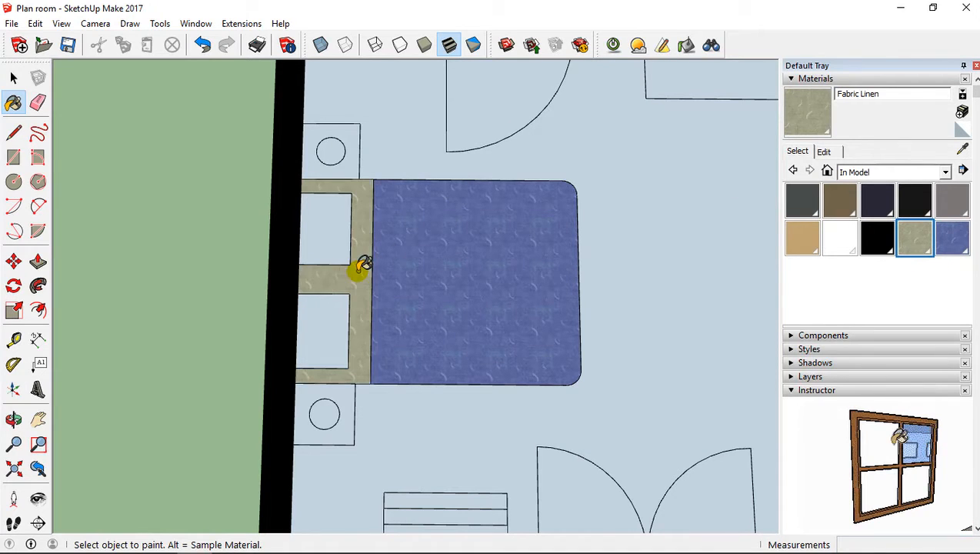
pyautogui.scroll(-1, 380, 220)
pyautogui.scroll(2, 335, 272)
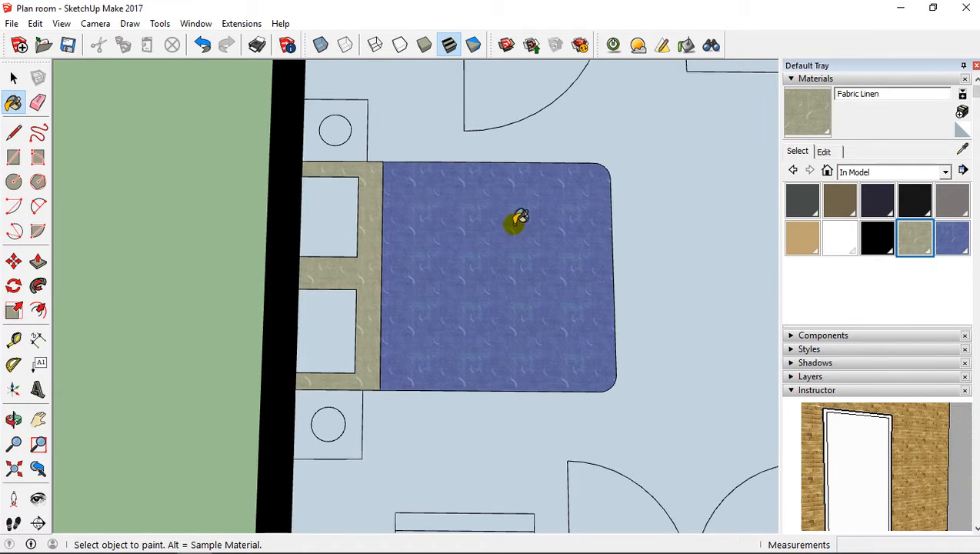
pyautogui.click(948, 233)
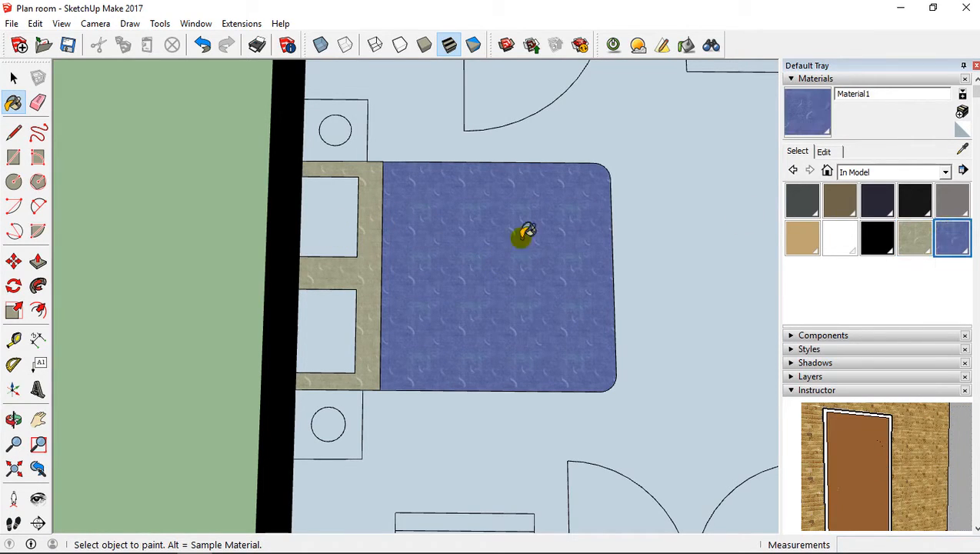
pyautogui.click(339, 227)
pyautogui.click(321, 316)
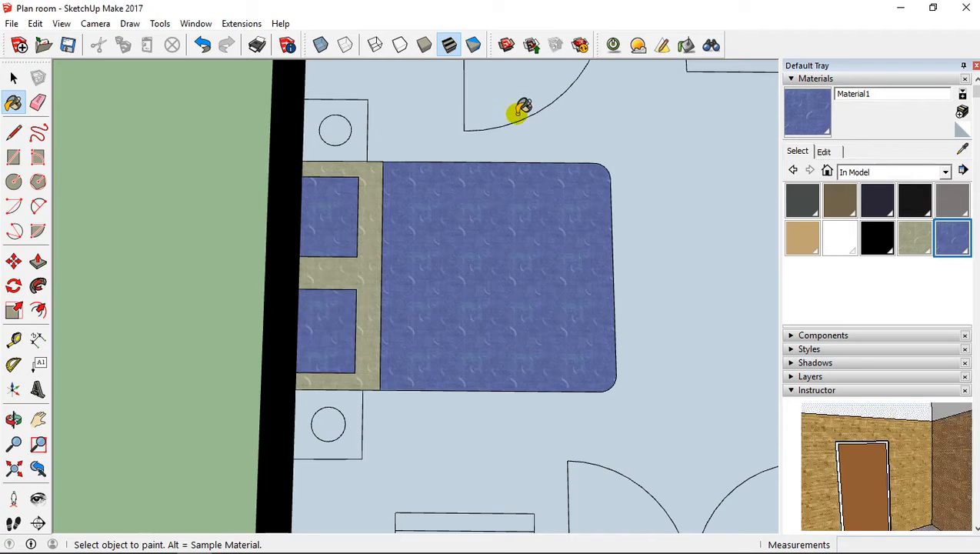
# Step: Slightly brighten the colour of the blue linen material used on the bed cover and pillows
pyautogui.scroll(-2, 513, 142)
pyautogui.scroll(-2, 512, 142)
pyautogui.moveTo(501, 166); pyautogui.dragTo(496, 193, button='middle')
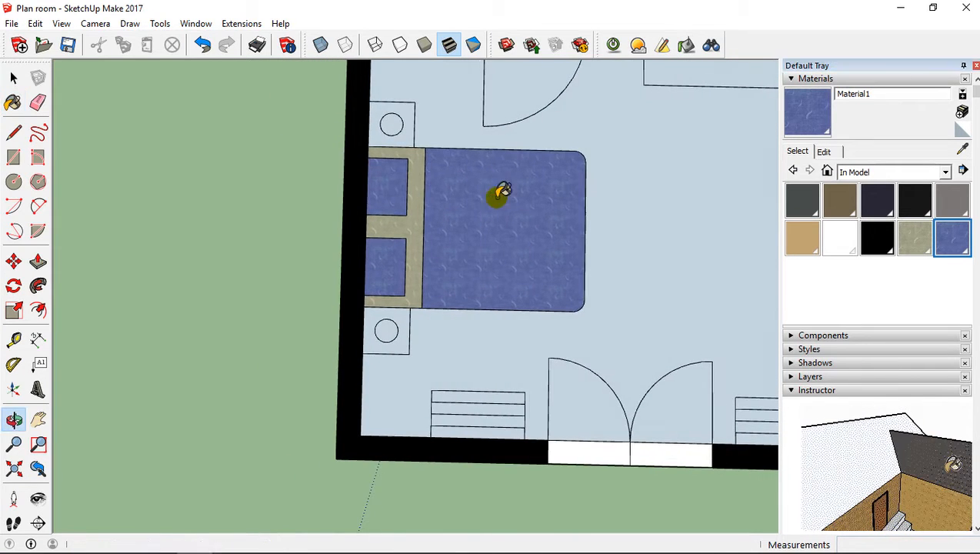
pyautogui.scroll(2, 432, 194)
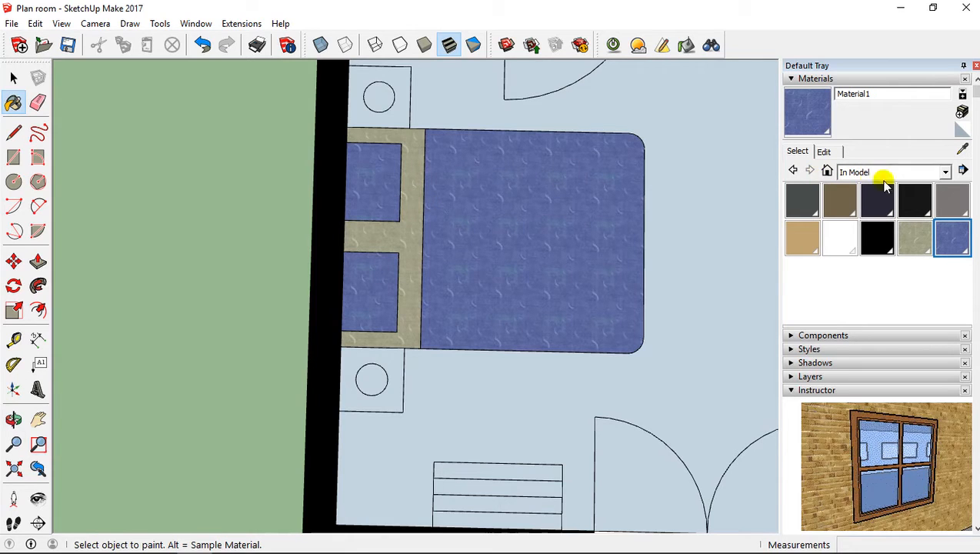
pyautogui.doubleClick(948, 236)
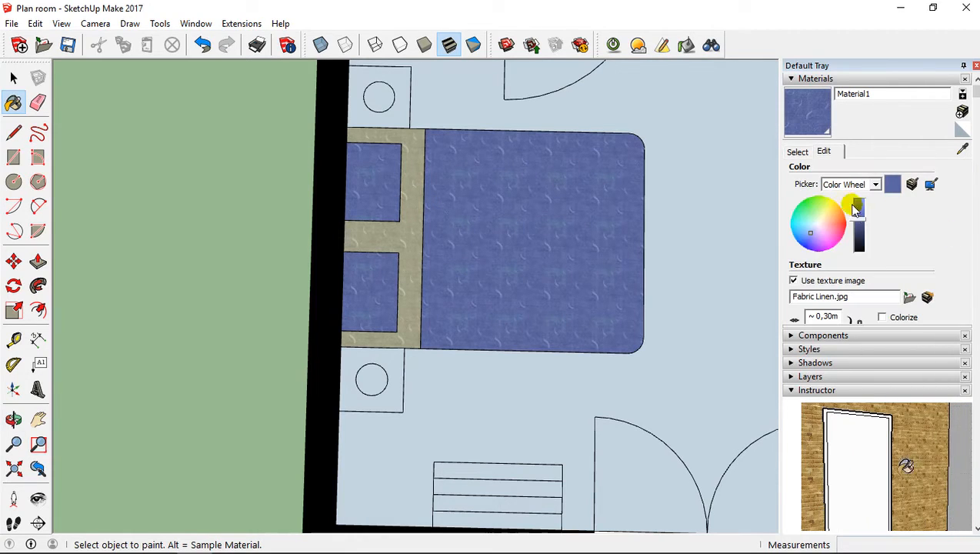
pyautogui.moveTo(863, 218)
pyautogui.mouseDown()
pyautogui.moveTo(863, 207)
pyautogui.moveTo(860, 219)
pyautogui.mouseUp()
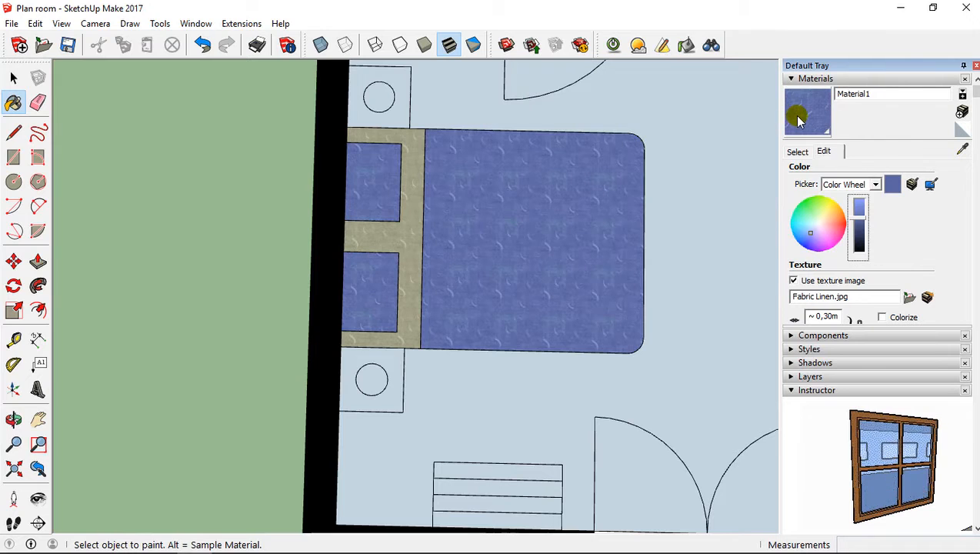
pyautogui.click(798, 152)
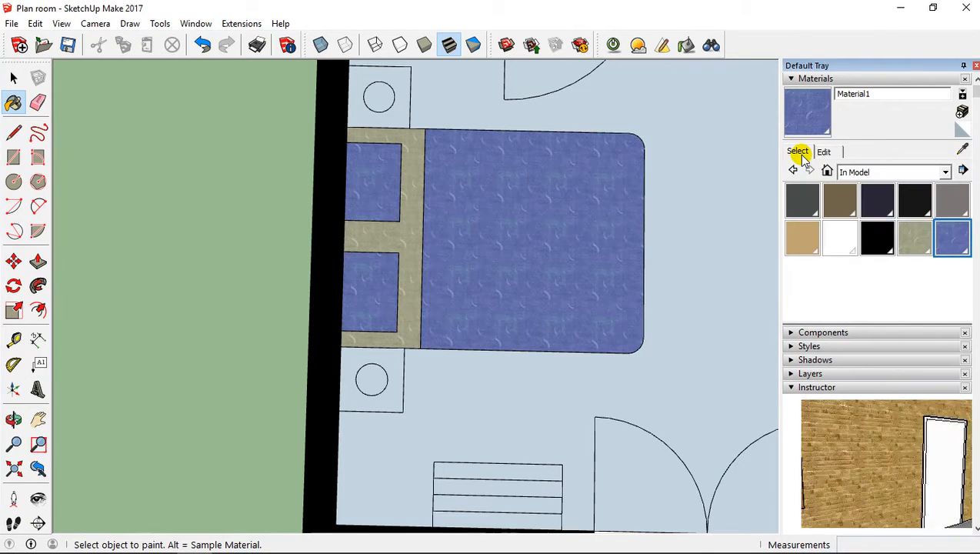
# Step: Create a new material from Fabric Linen, recolour it pale blue-grey, and paint the bed area around the pillows with it
pyautogui.click(847, 172)
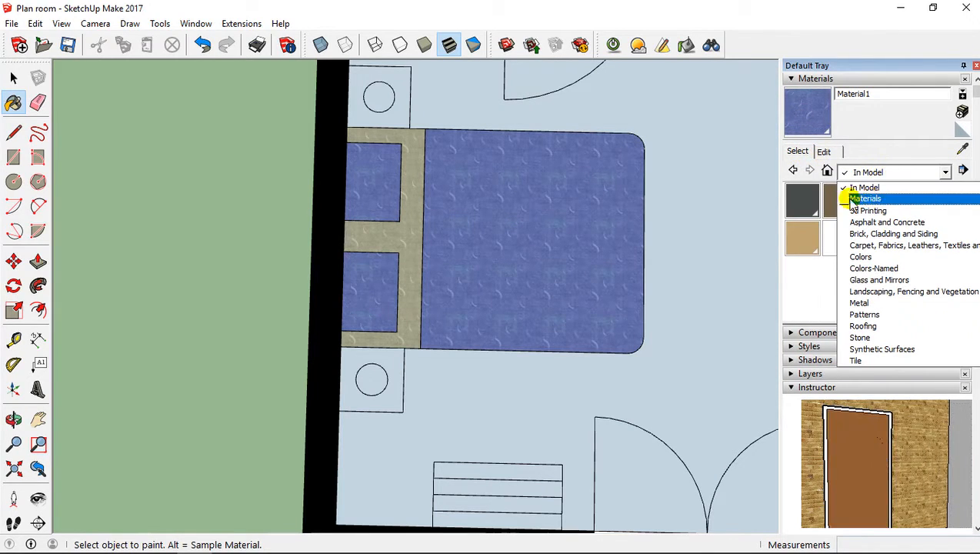
pyautogui.click(876, 245)
pyautogui.scroll(-2, 870, 217)
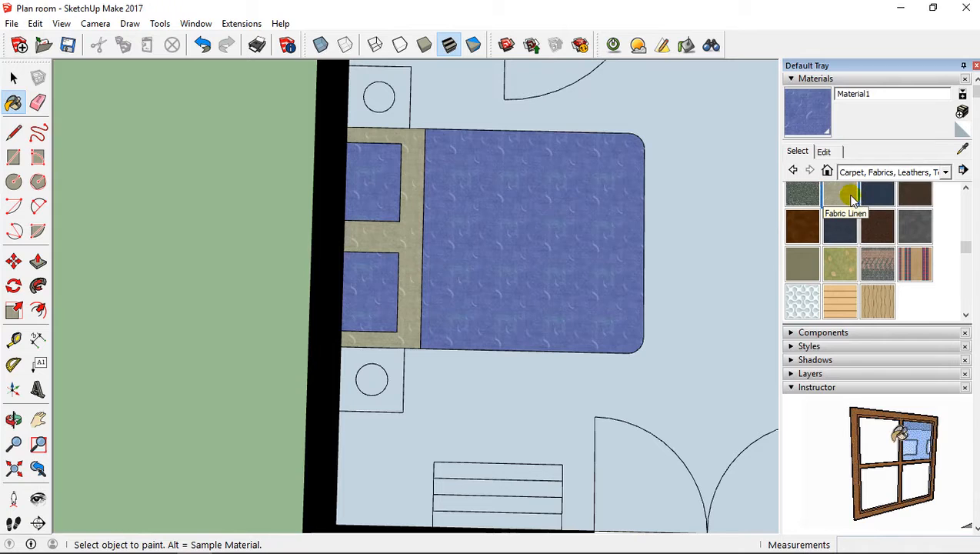
pyautogui.click(849, 198)
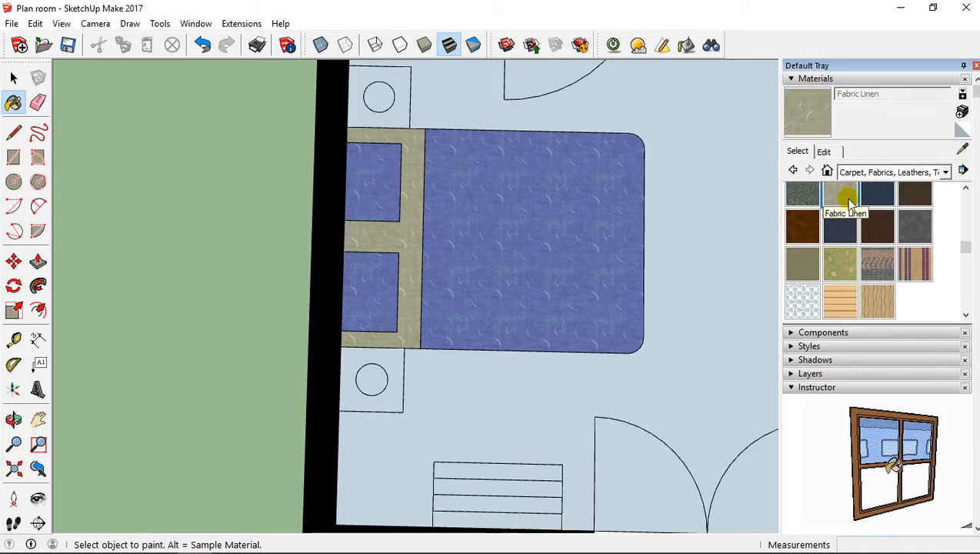
pyautogui.click(962, 112)
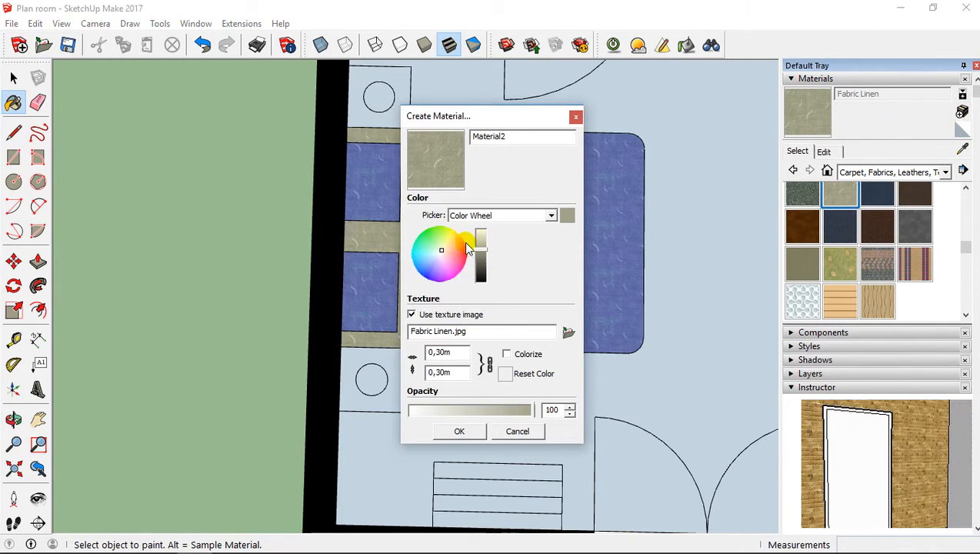
pyautogui.click(476, 249)
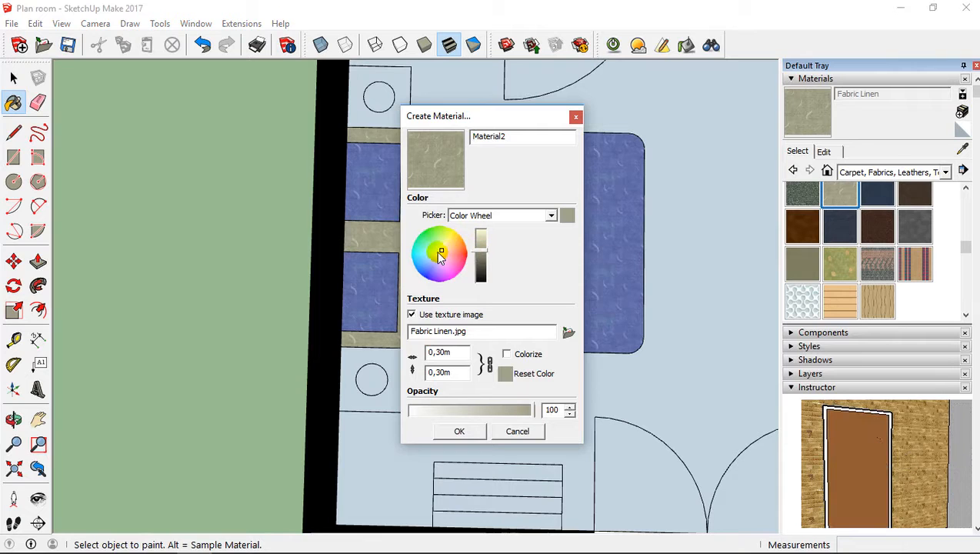
pyautogui.moveTo(441, 251)
pyautogui.mouseDown()
pyautogui.moveTo(432, 257)
pyautogui.moveTo(453, 280)
pyautogui.moveTo(477, 276)
pyautogui.moveTo(501, 294)
pyautogui.moveTo(420, 257)
pyautogui.moveTo(434, 260)
pyautogui.mouseUp()
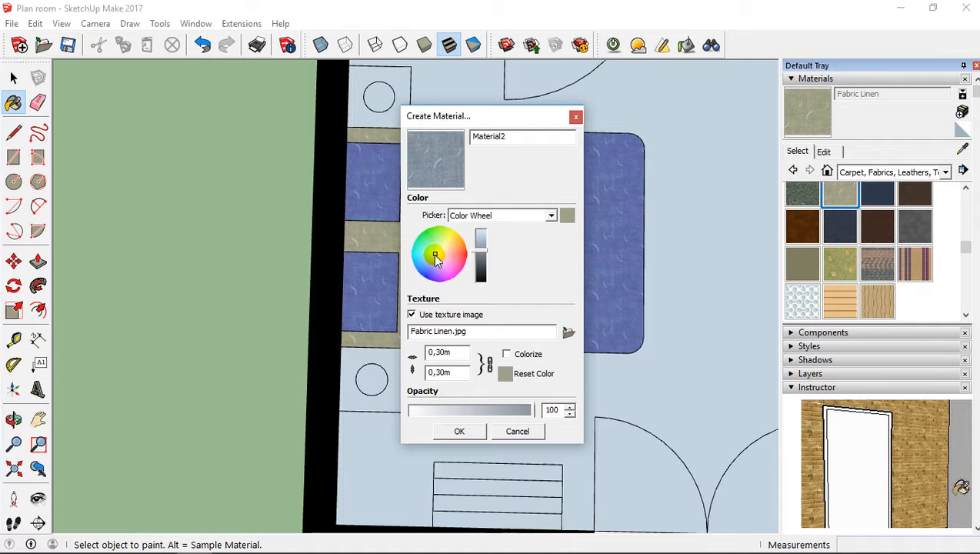
pyautogui.moveTo(435, 259)
pyautogui.mouseDown()
pyautogui.moveTo(483, 248)
pyautogui.moveTo(437, 254)
pyautogui.mouseUp()
pyautogui.click(459, 429)
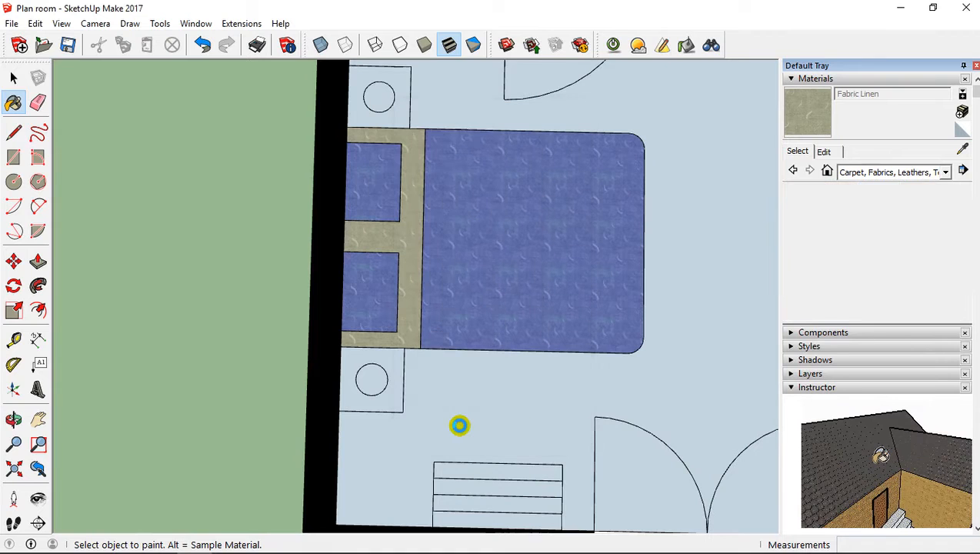
pyautogui.click(405, 236)
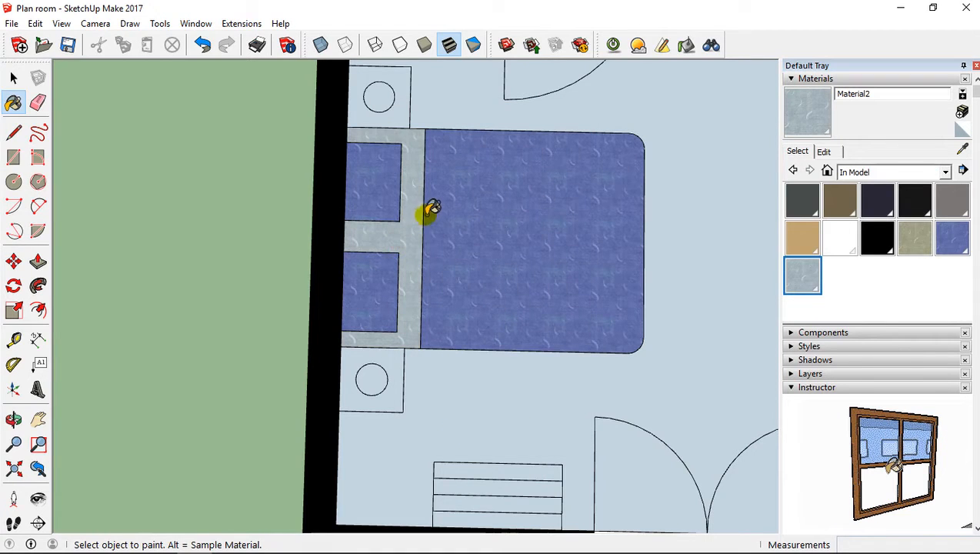
# Step: Paint the nightstand above the bed with Wood Plywood Knots from the Wood collection
pyautogui.scroll(-4, 432, 208)
pyautogui.scroll(3, 431, 206)
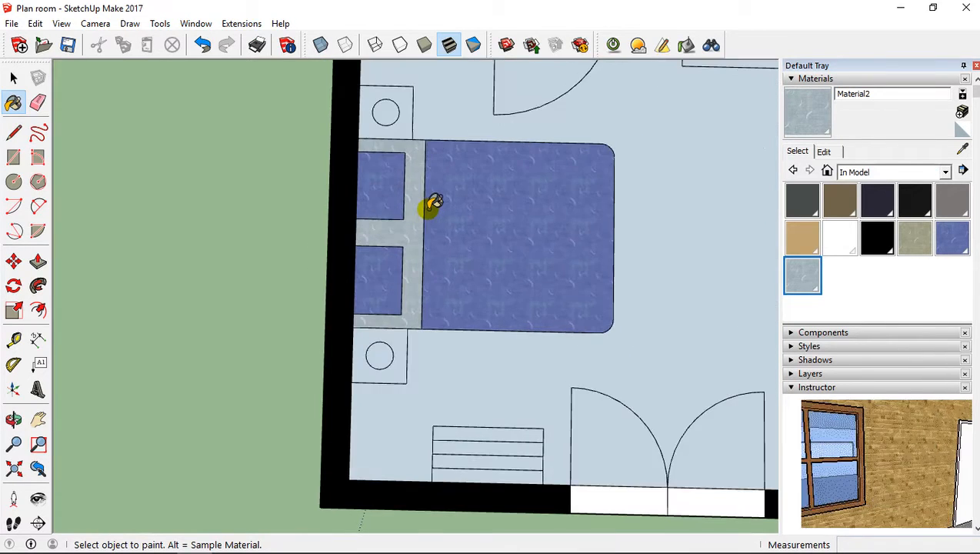
pyautogui.scroll(-2, 435, 202)
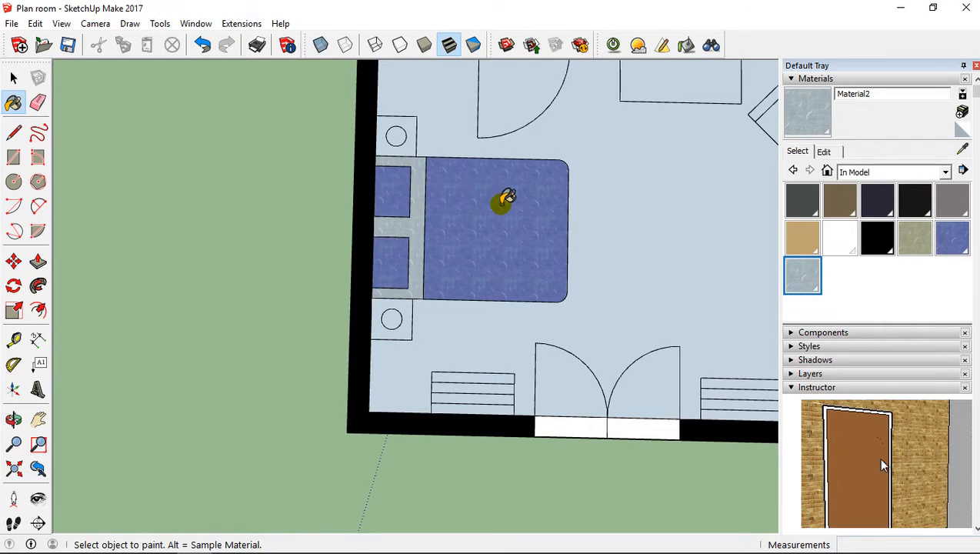
pyautogui.keyDown('shift'); pyautogui.moveTo(502, 203); pyautogui.dragTo(466, 228, button='middle'); pyautogui.keyUp('shift')
pyautogui.scroll(-1, 466, 229)
pyautogui.scroll(6, 344, 183)
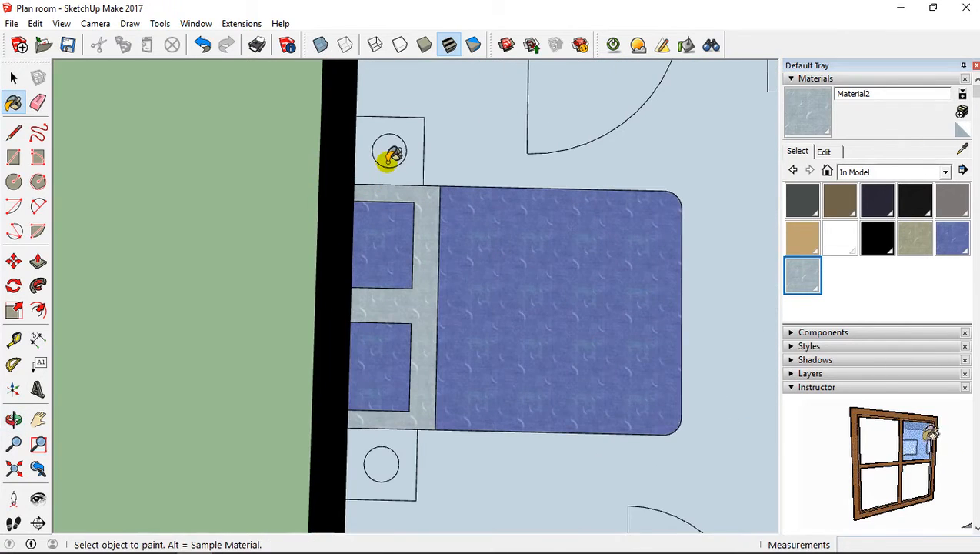
pyautogui.keyDown('shift'); pyautogui.moveTo(390, 153); pyautogui.dragTo(405, 136, button='middle'); pyautogui.keyUp('shift')
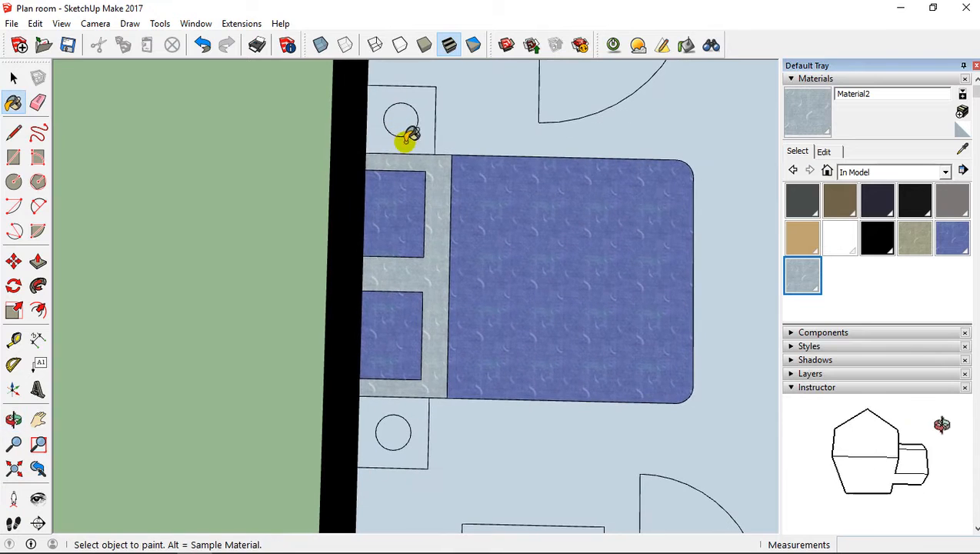
pyautogui.click(845, 174)
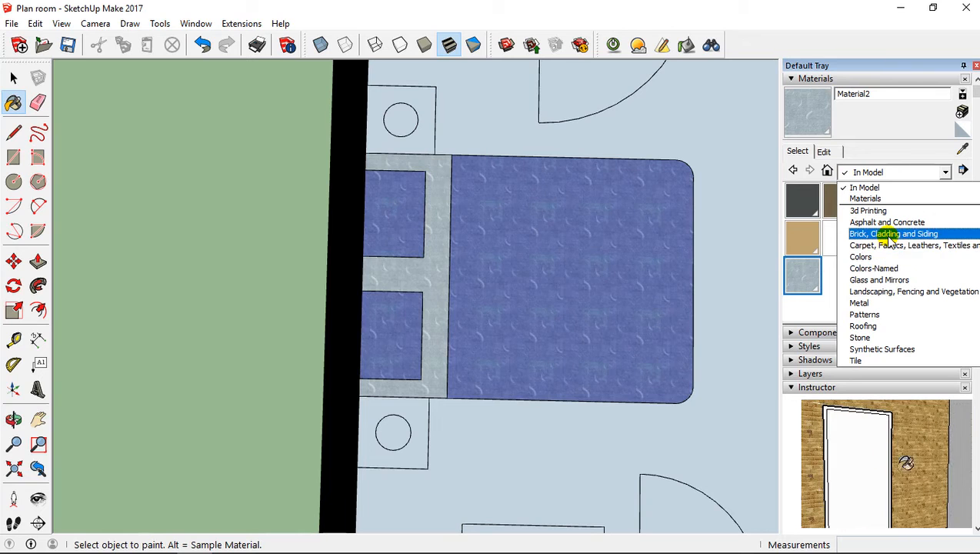
pyautogui.scroll(-1, 888, 293)
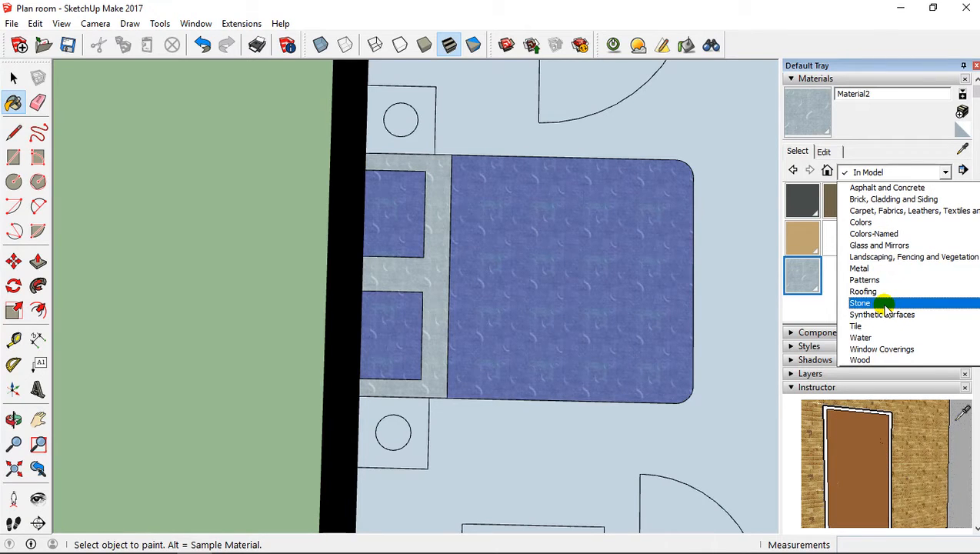
pyautogui.click(865, 359)
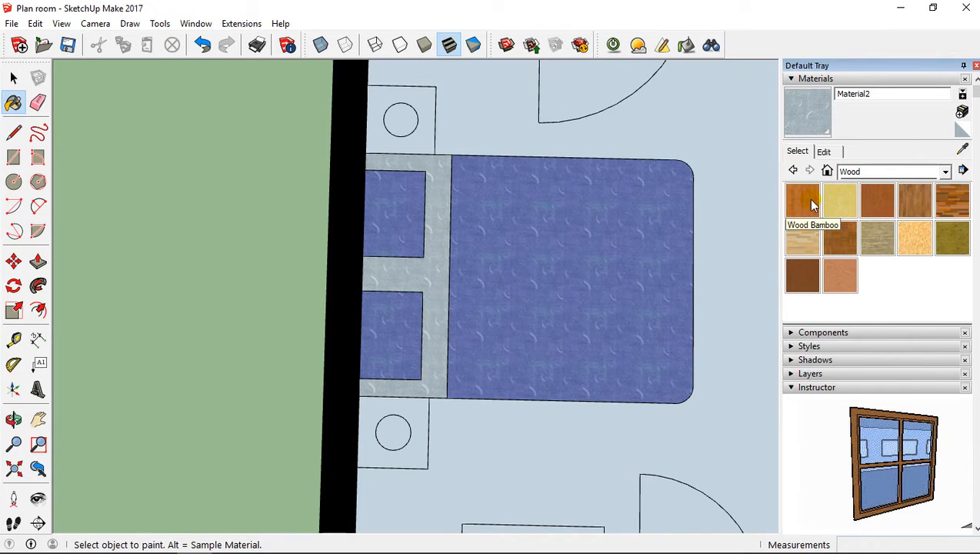
pyautogui.click(951, 237)
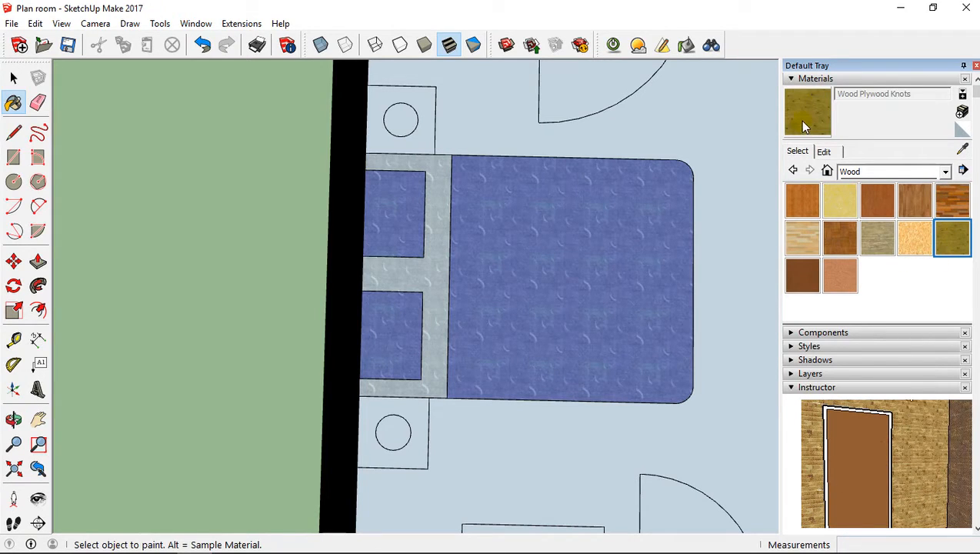
pyautogui.click(412, 121)
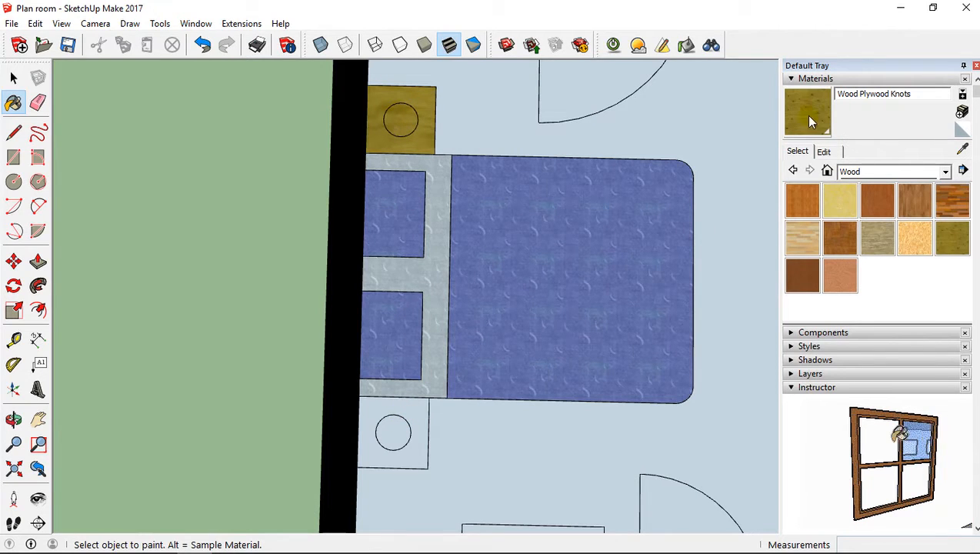
# Step: Create a new, much darker material from Wood Plywood Knots and paint both nightstands with it
pyautogui.click(962, 111)
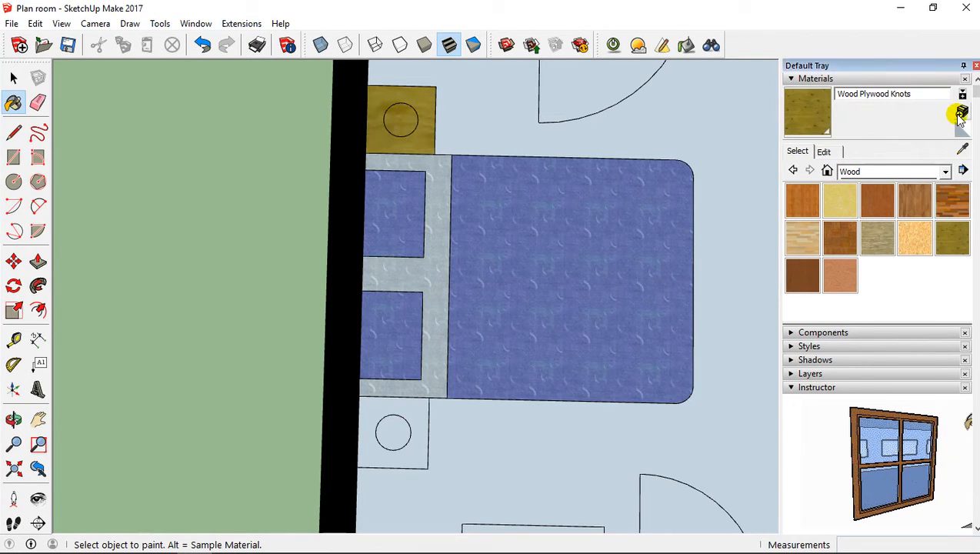
pyautogui.click(481, 265)
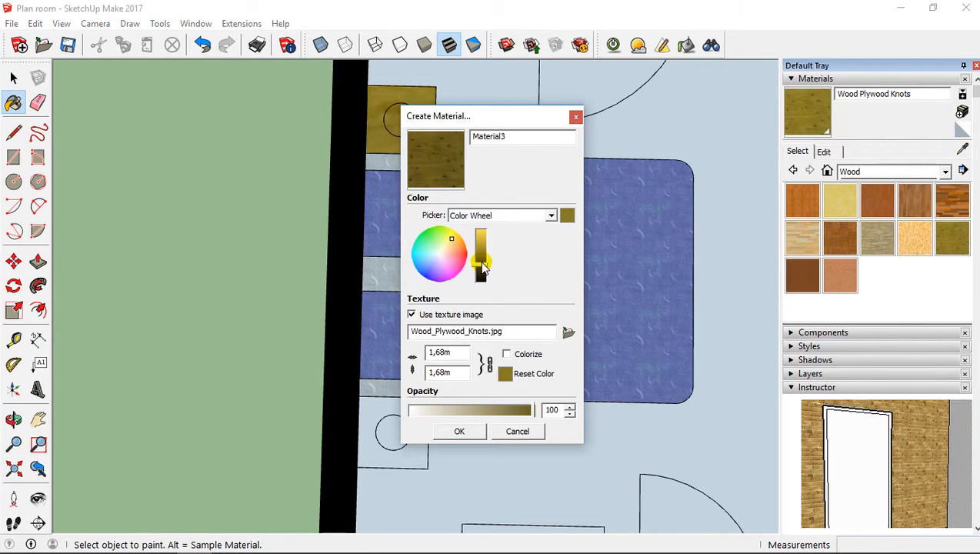
pyautogui.moveTo(482, 265); pyautogui.dragTo(480, 277)
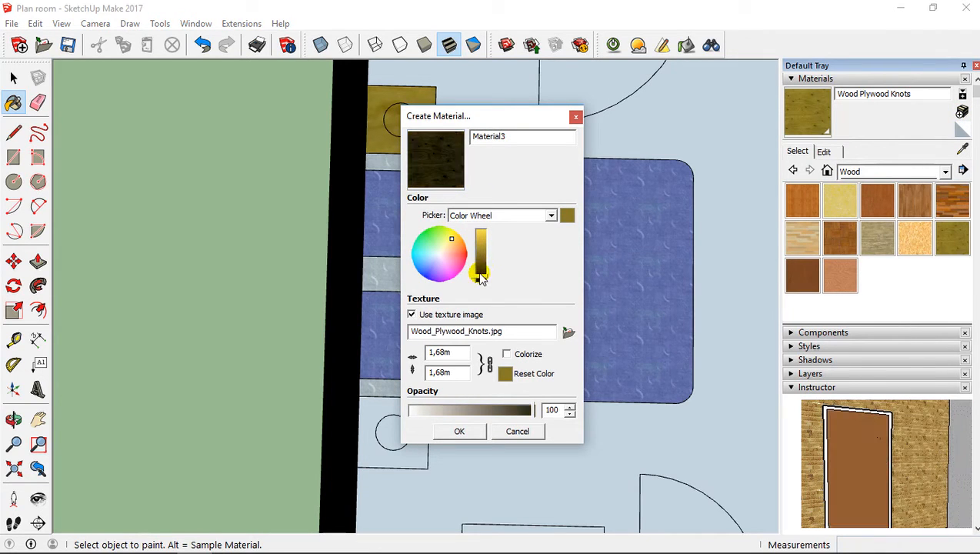
pyautogui.click(464, 431)
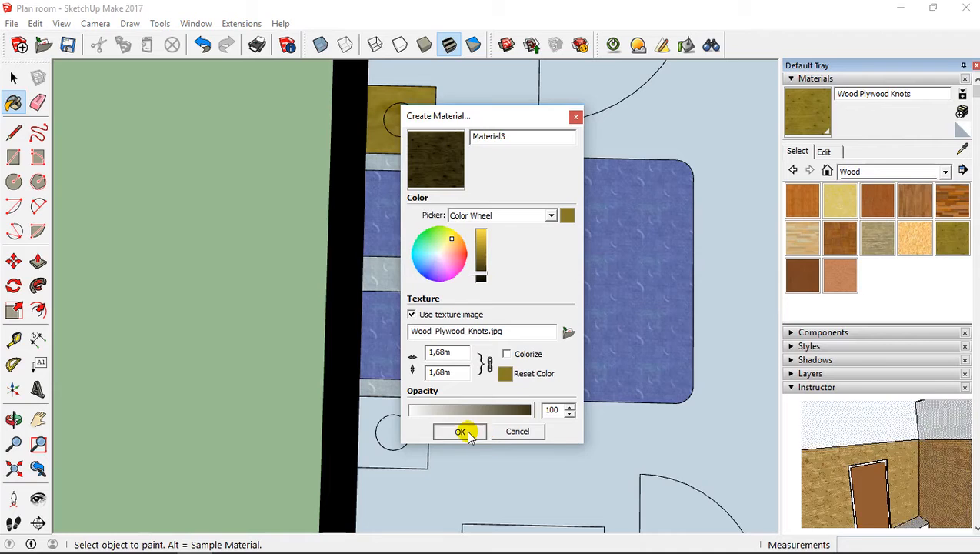
pyautogui.click(391, 102)
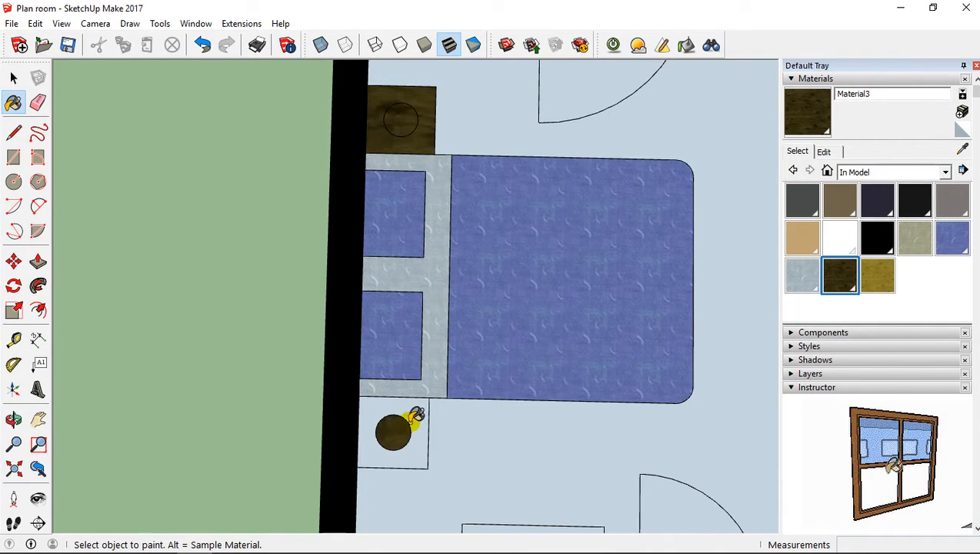
pyautogui.click(410, 419)
# Step: Paint all four strips of the slatted furniture between the bed corner and the double door with the dark wood material
pyautogui.scroll(-4, 455, 316)
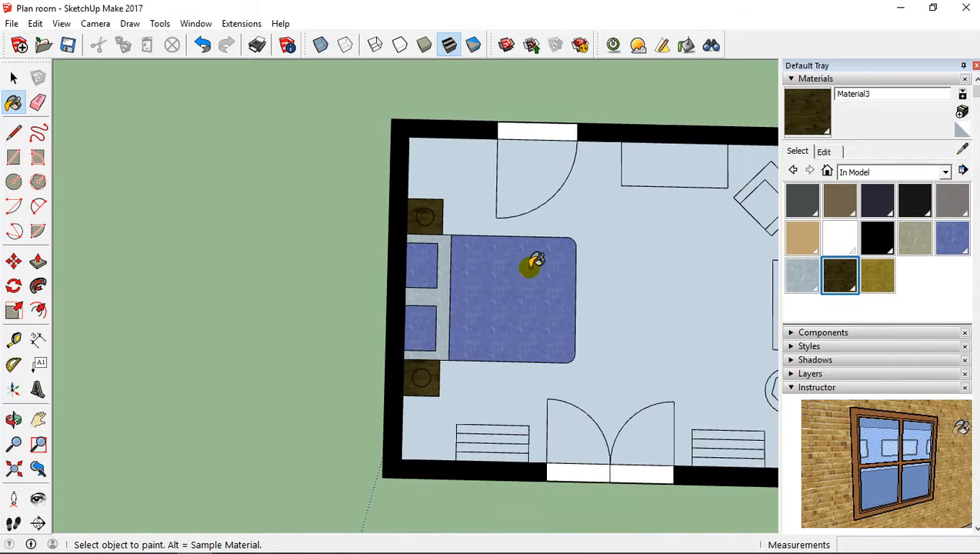
pyautogui.keyDown('shift'); pyautogui.moveTo(535, 261); pyautogui.dragTo(418, 172, button='middle'); pyautogui.keyUp('shift')
pyautogui.moveTo(415, 256); pyautogui.dragTo(449, 296, button='middle')
pyautogui.scroll(4, 419, 304)
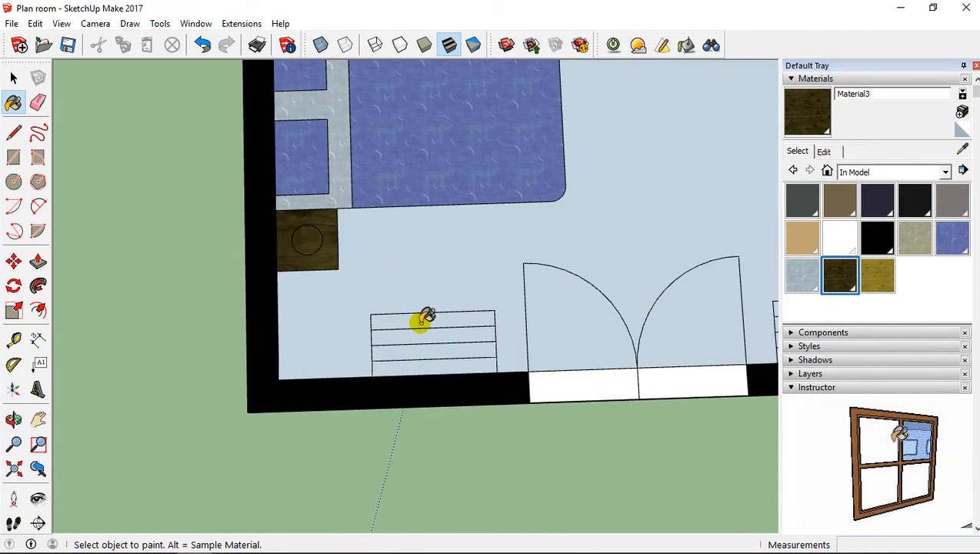
pyautogui.click(422, 321)
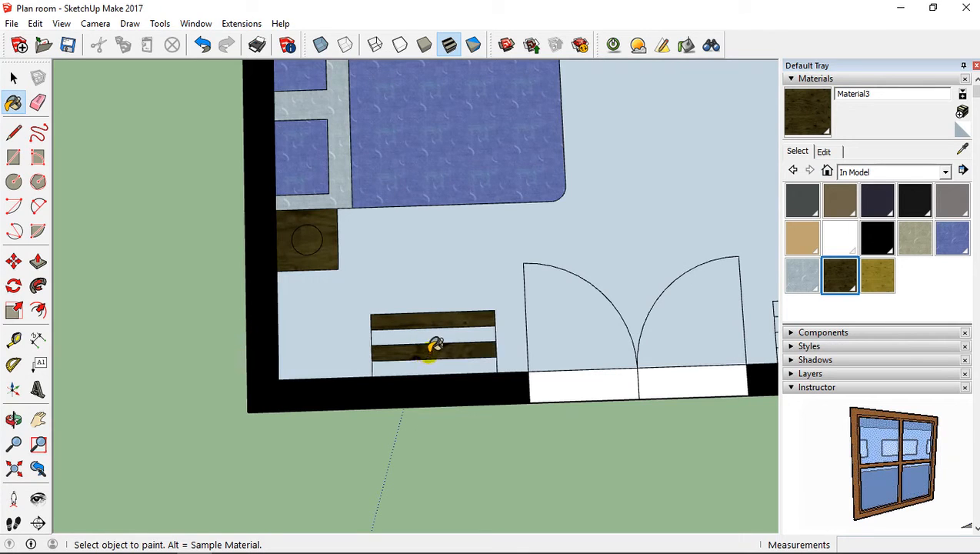
pyautogui.click(449, 336)
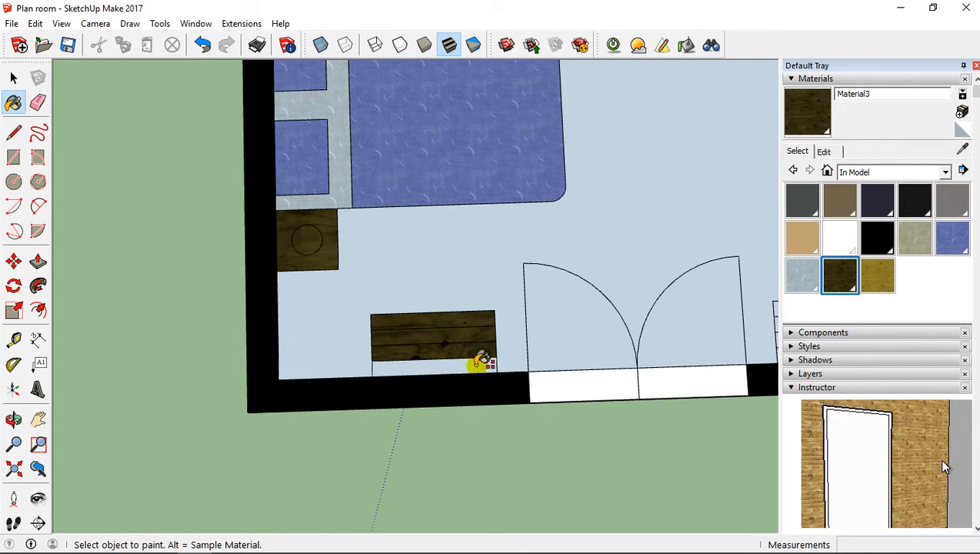
pyautogui.click(498, 370)
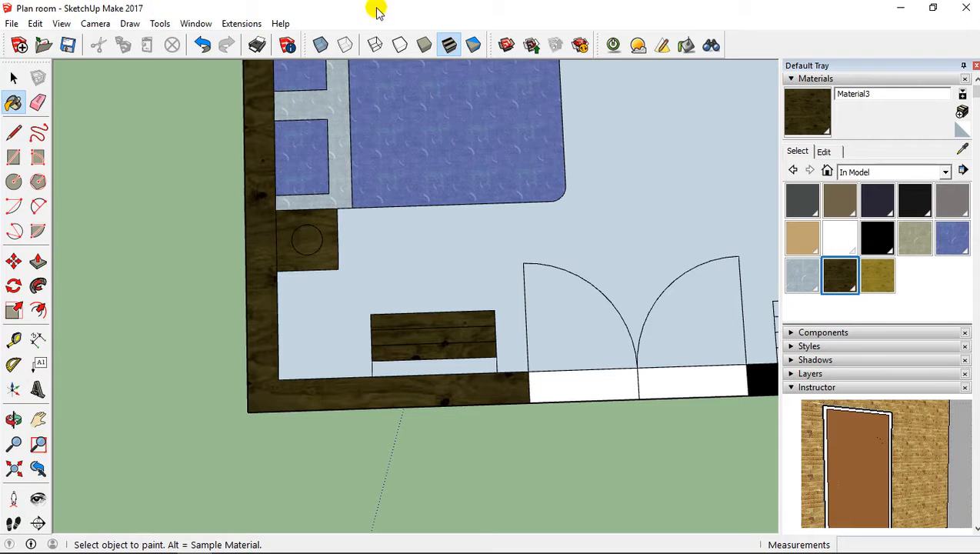
pyautogui.click(205, 47)
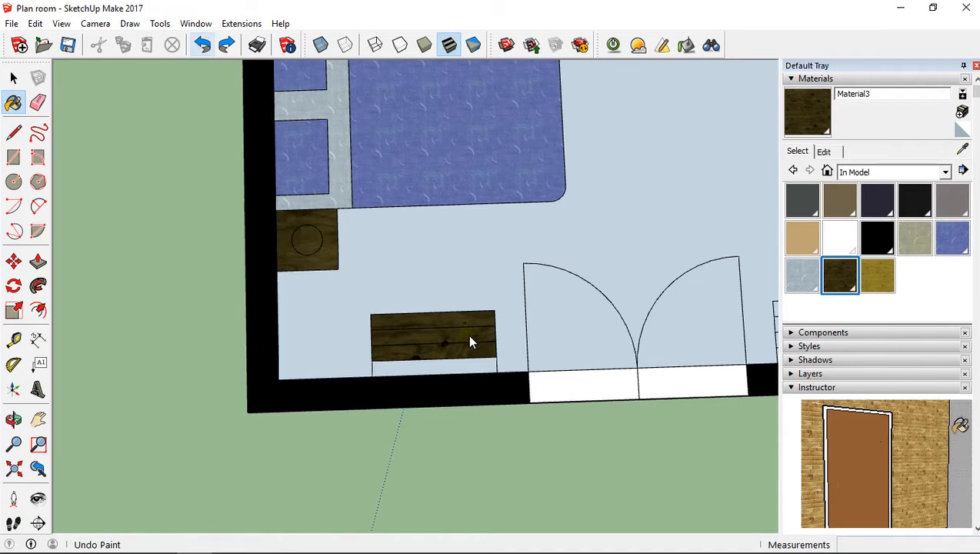
pyautogui.scroll(3, 447, 363)
pyautogui.click(447, 366)
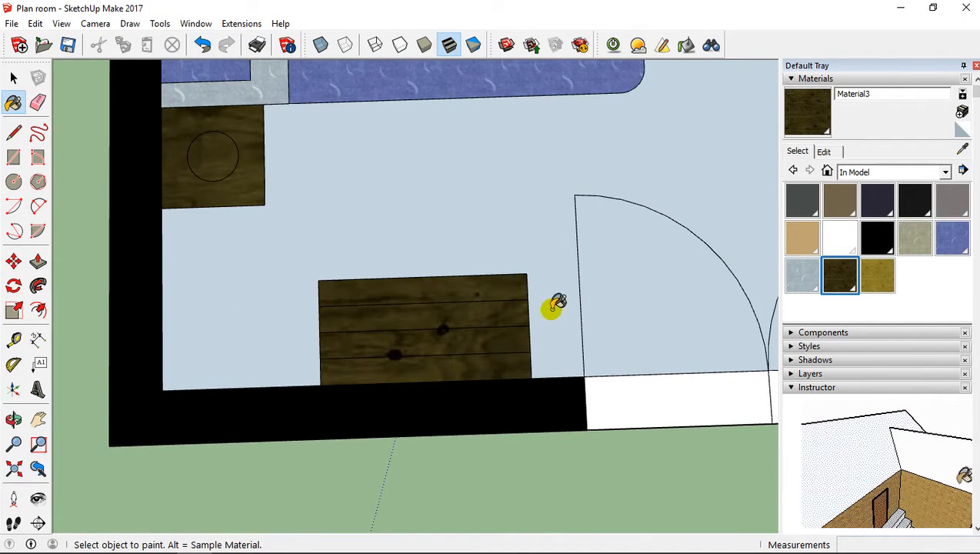
# Step: Paint all four strips of the slatted furniture on the other side of the double door with the dark wood material
pyautogui.moveTo(556, 302); pyautogui.dragTo(551, 256, button='middle')
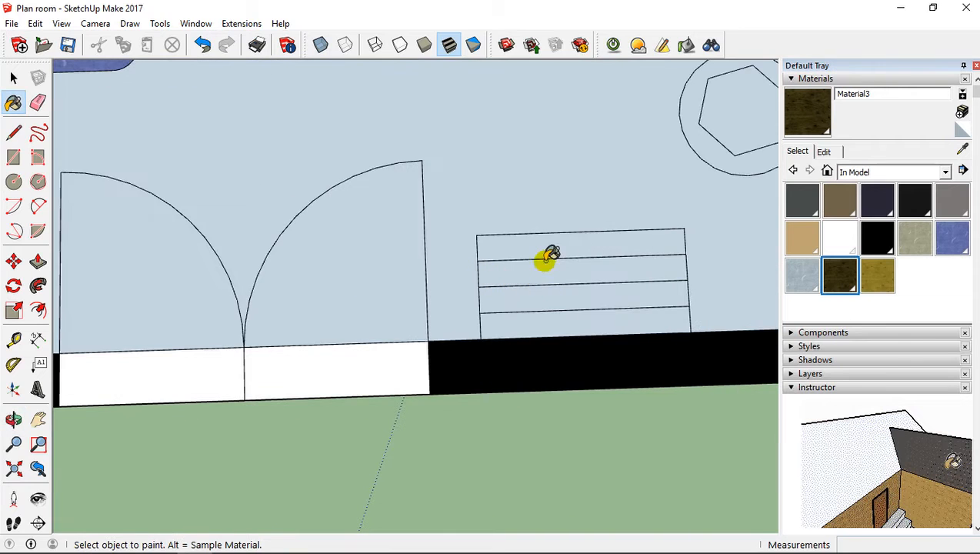
pyautogui.click(559, 247)
pyautogui.click(559, 273)
pyautogui.click(554, 300)
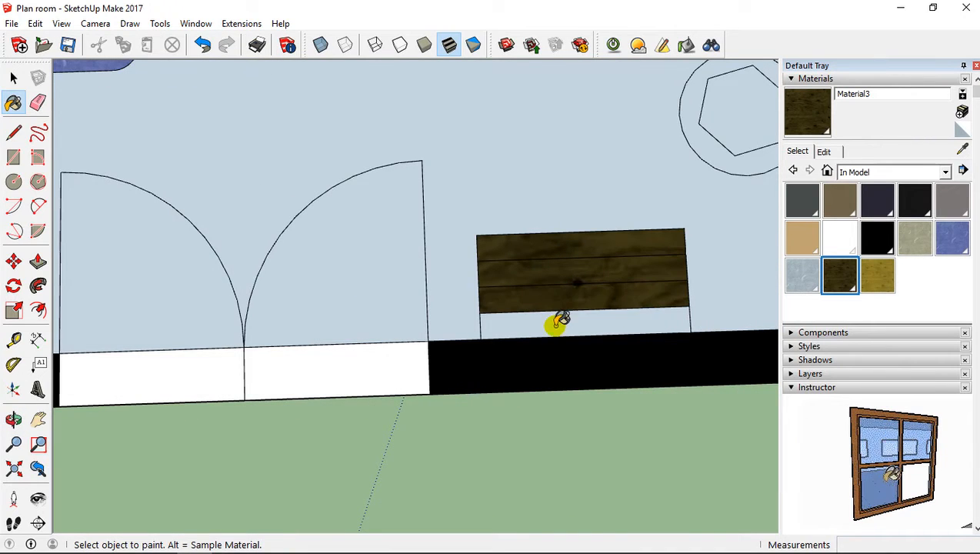
pyautogui.click(557, 323)
# Step: Paint the rectangular cabinet against the upper wall, beside the single door, with the dark wood material
pyautogui.scroll(-2, 568, 260)
pyautogui.scroll(-3, 569, 257)
pyautogui.moveTo(543, 135); pyautogui.dragTo(521, 285, button='middle')
pyautogui.click(461, 132)
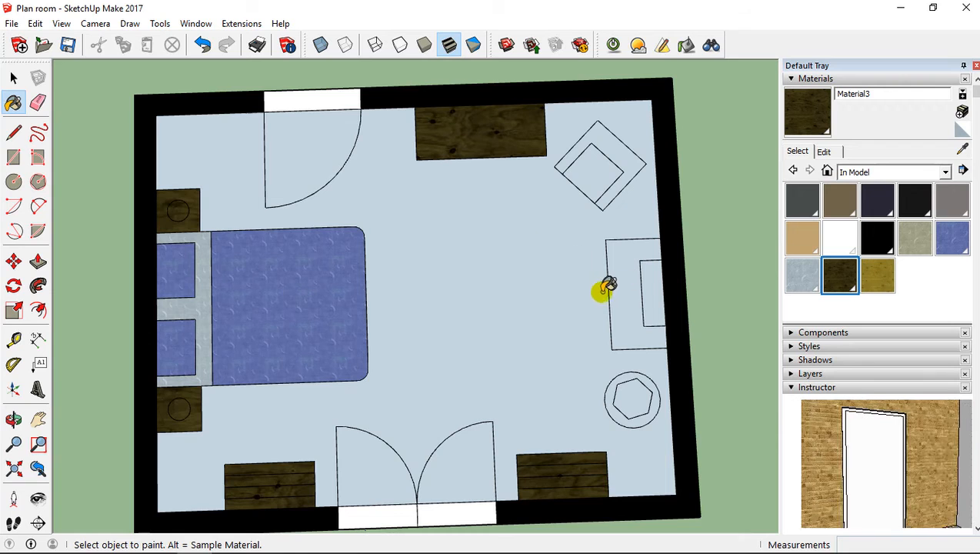
pyautogui.press('shift')
pyautogui.moveTo(604, 286)
pyautogui.keyDown('shift'); pyautogui.mouseDown(button='middle')
pyautogui.moveTo(500, 256)
pyautogui.moveTo(595, 221)
pyautogui.moveTo(638, 265)
pyautogui.moveTo(588, 271)
pyautogui.moveTo(600, 248)
pyautogui.moveTo(466, 225)
pyautogui.mouseUp(button='middle'); pyautogui.keyUp('shift')
pyautogui.scroll(4, 518, 250)
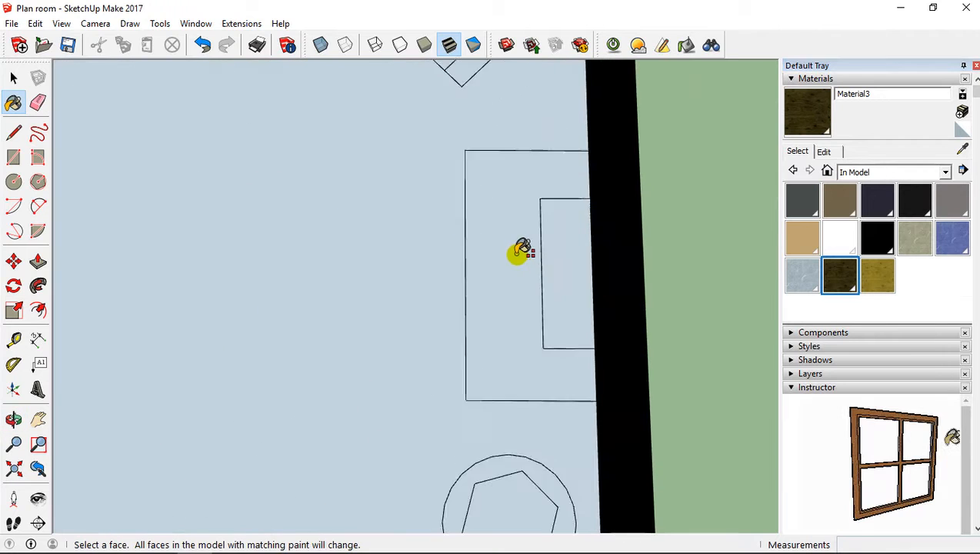
pyautogui.scroll(-5, 526, 257)
pyautogui.keyDown('shift'); pyautogui.moveTo(262, 285); pyautogui.dragTo(426, 279, button='middle'); pyautogui.keyUp('shift')
pyautogui.scroll(3, 427, 279)
pyautogui.scroll(-2, 426, 279)
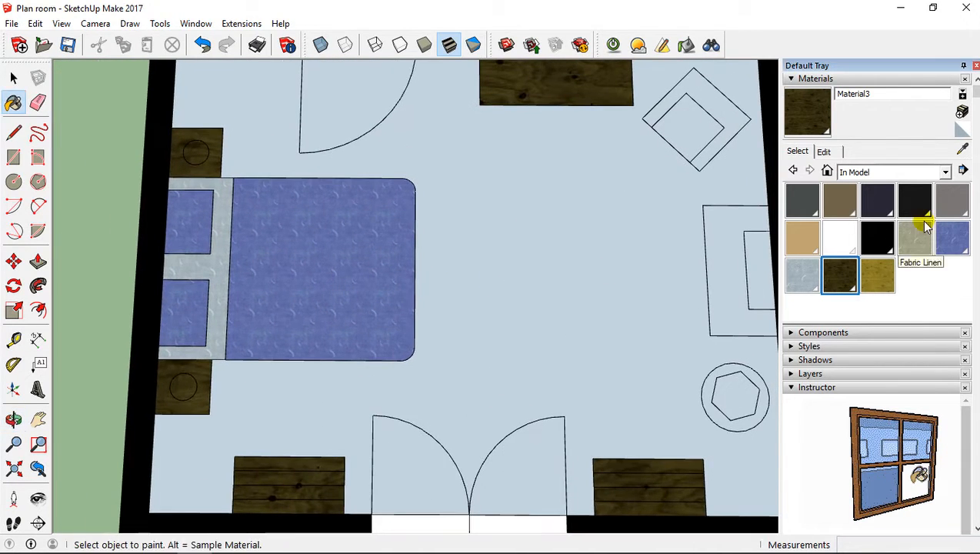
pyautogui.click(901, 173)
pyautogui.click(892, 186)
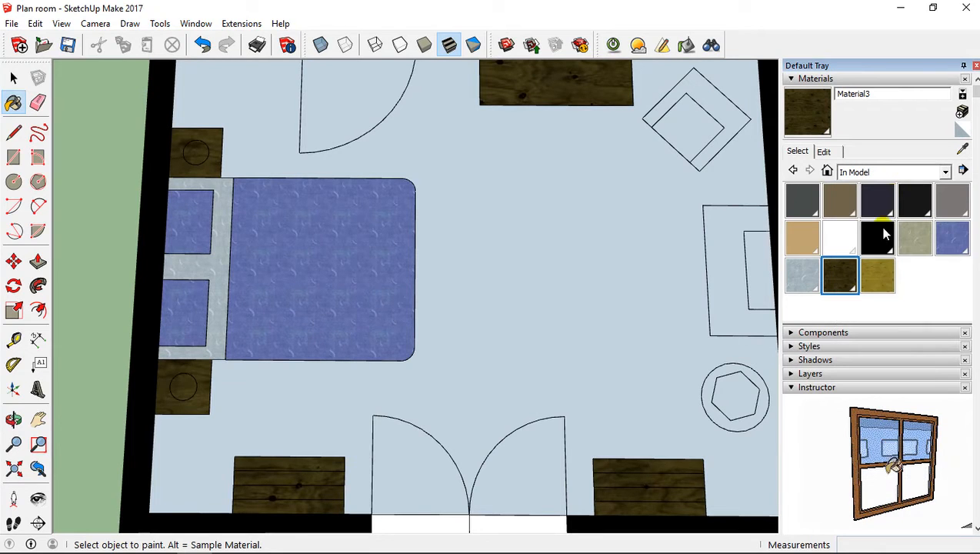
# Step: Paint the lamp circles on both nightstands with Color C07 from the Colors collection
pyautogui.click(912, 172)
pyautogui.click(912, 172)
pyautogui.click(913, 173)
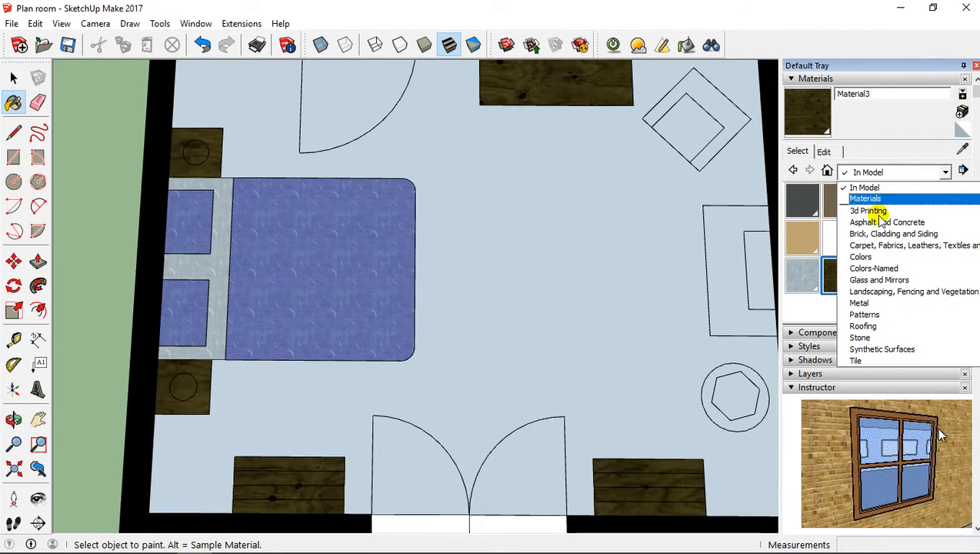
pyautogui.click(860, 257)
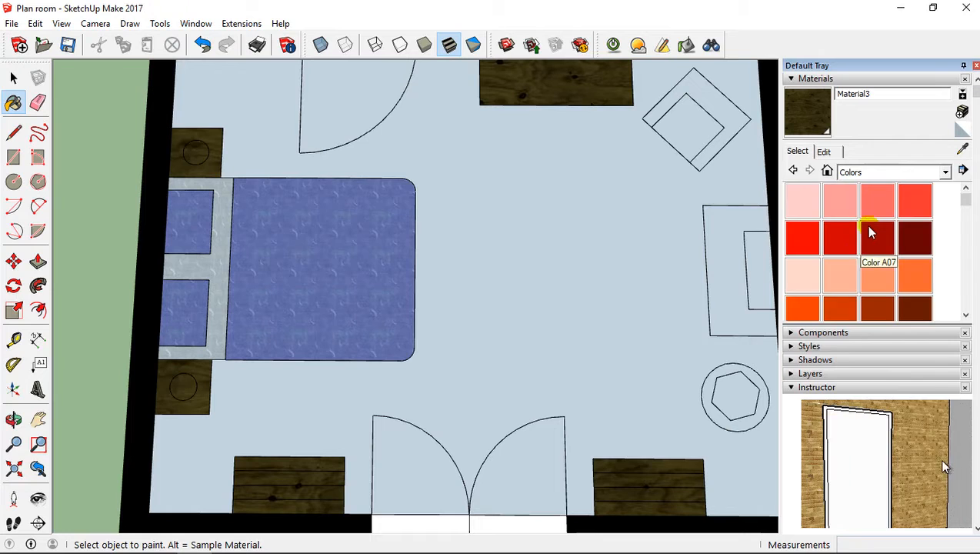
pyautogui.scroll(-3, 863, 235)
pyautogui.scroll(-1, 863, 235)
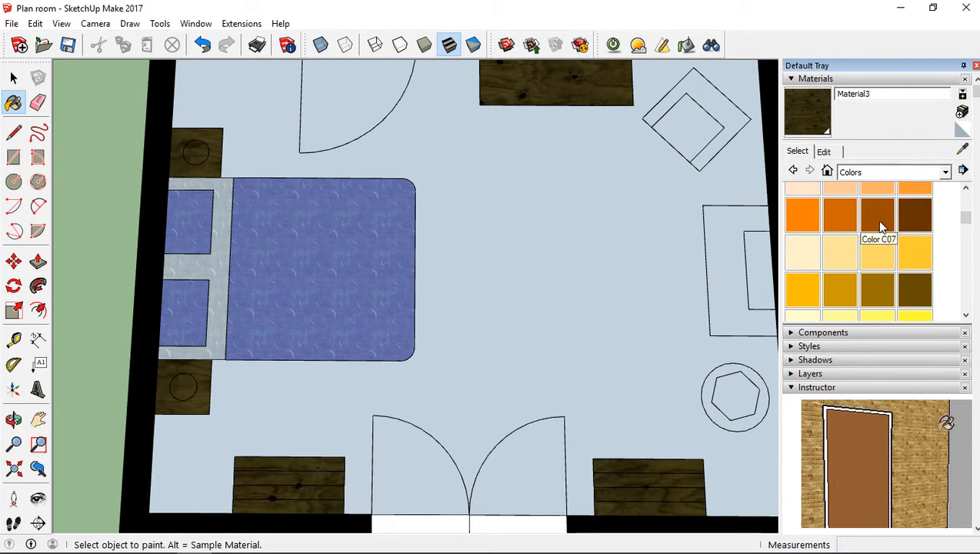
pyautogui.click(879, 219)
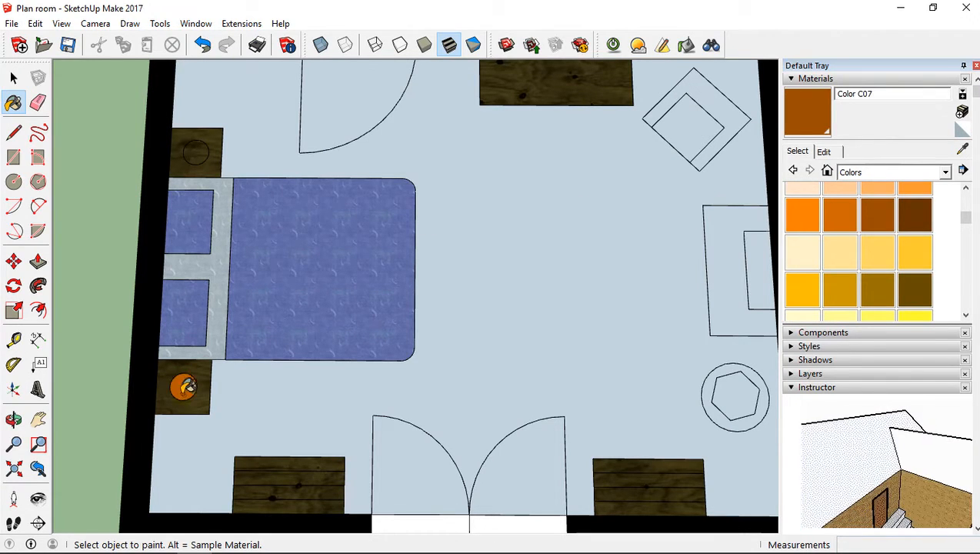
pyautogui.click(196, 153)
# Step: Repaint the lamp circles on both nightstands with Color D08
pyautogui.scroll(-3, 586, 306)
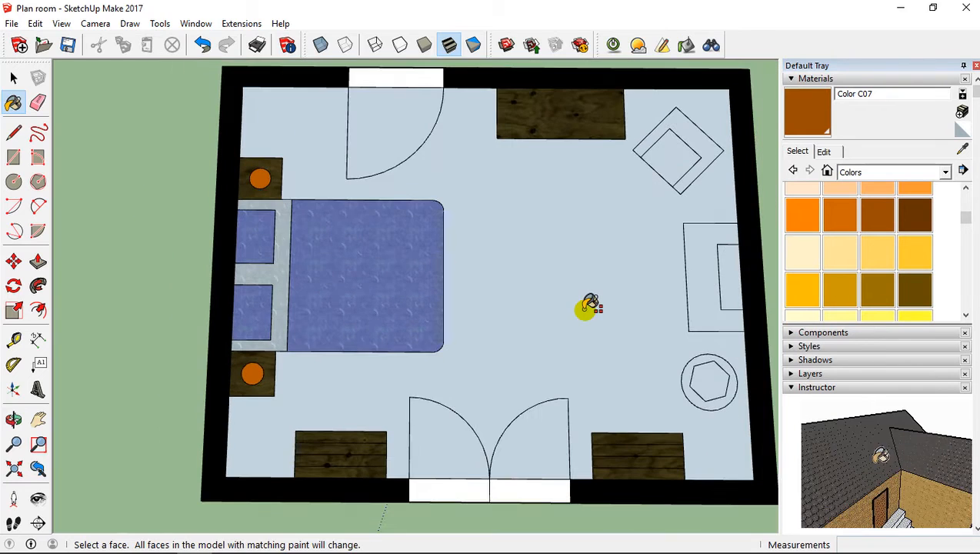
pyautogui.scroll(1, 667, 309)
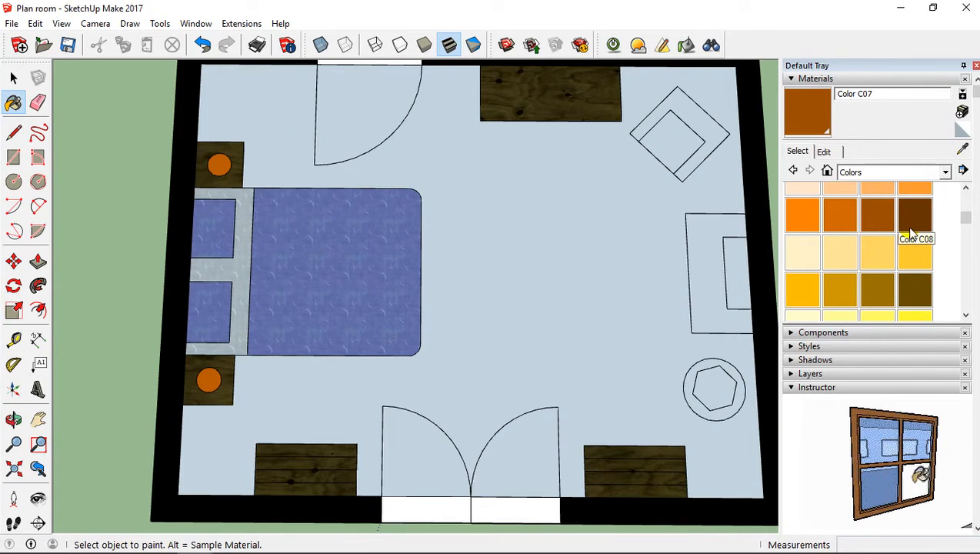
pyautogui.click(915, 289)
pyautogui.click(208, 380)
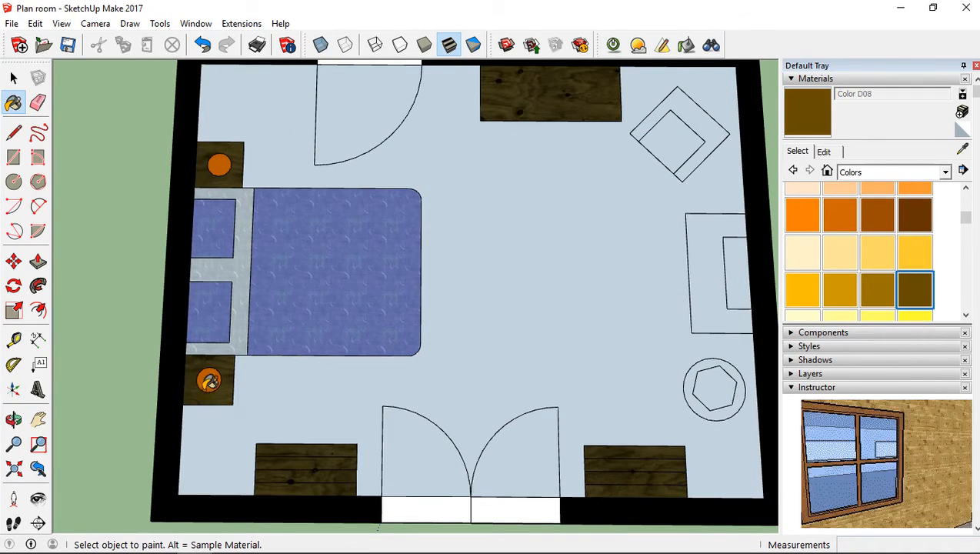
pyautogui.click(219, 163)
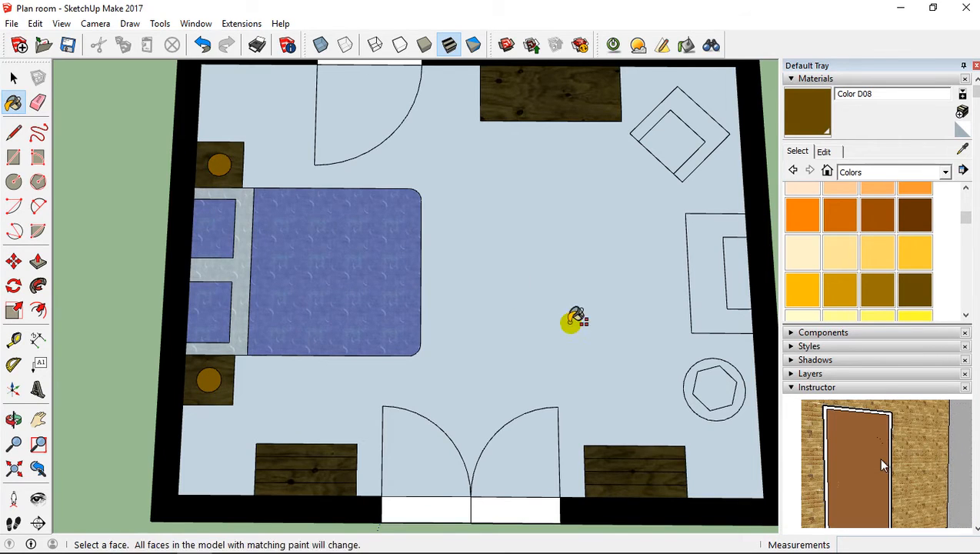
# Step: Create a new, much darker material from Wood Cherry Original and paint the outer part of the table against the right-hand wall with it
pyautogui.keyDown('shift'); pyautogui.moveTo(571, 324); pyautogui.dragTo(477, 355, button='middle'); pyautogui.keyUp('shift')
pyautogui.scroll(1, 452, 351)
pyautogui.scroll(2, 564, 333)
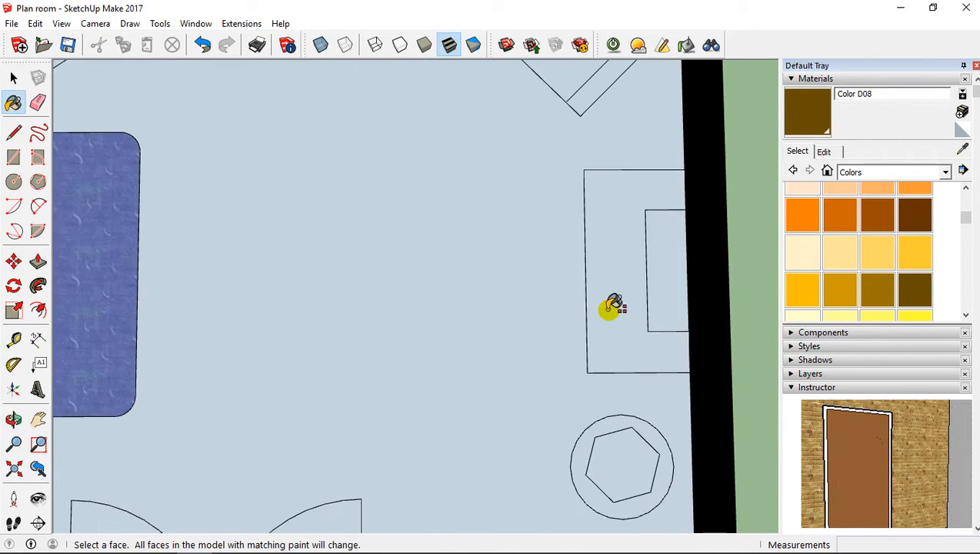
pyautogui.click(881, 176)
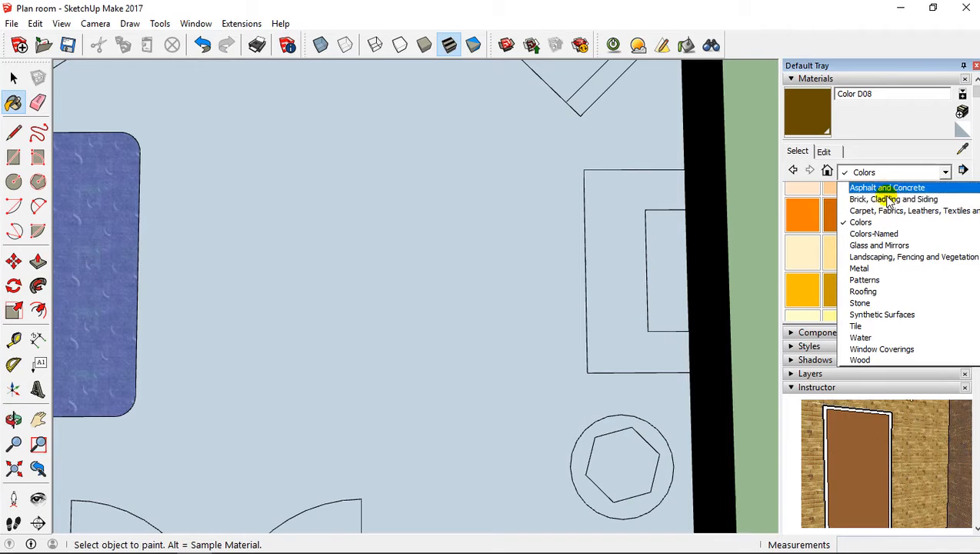
pyautogui.click(869, 359)
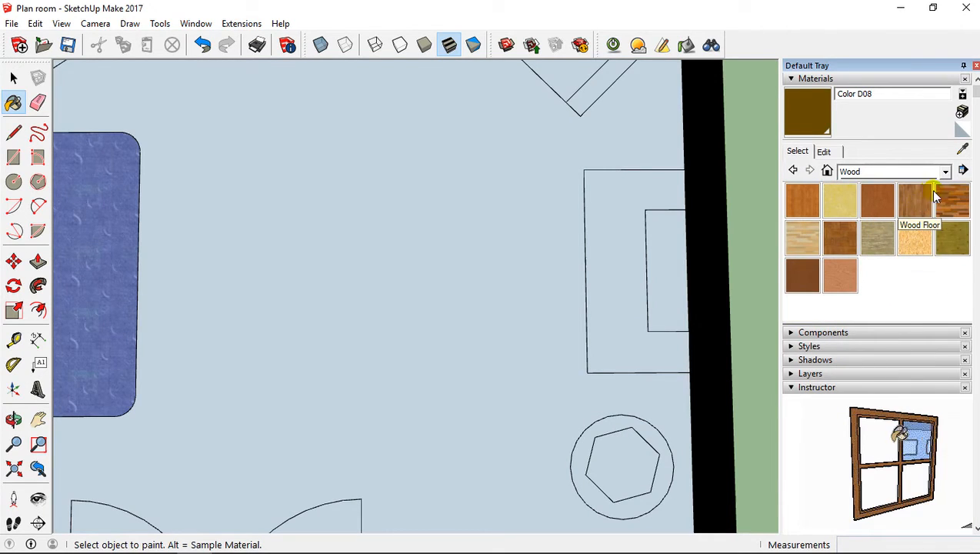
pyautogui.click(878, 206)
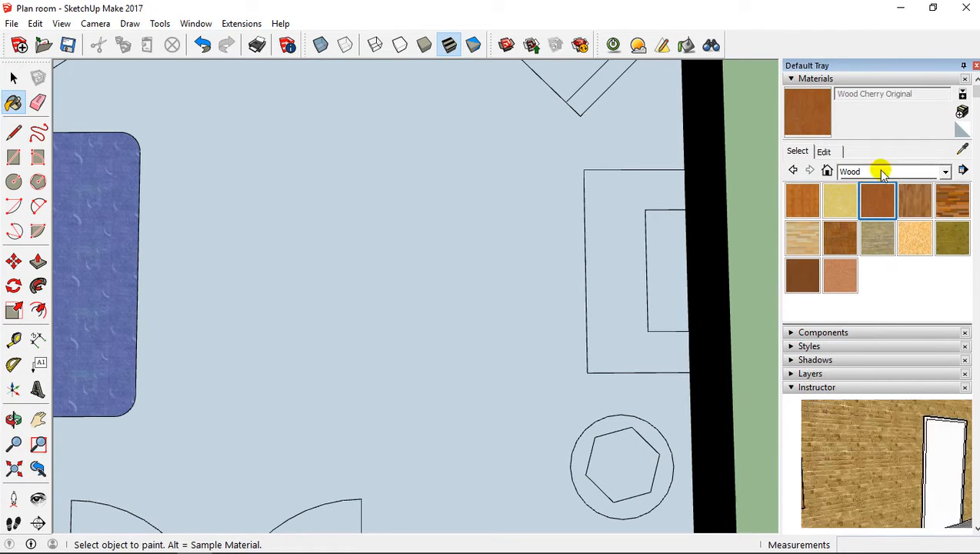
pyautogui.click(824, 152)
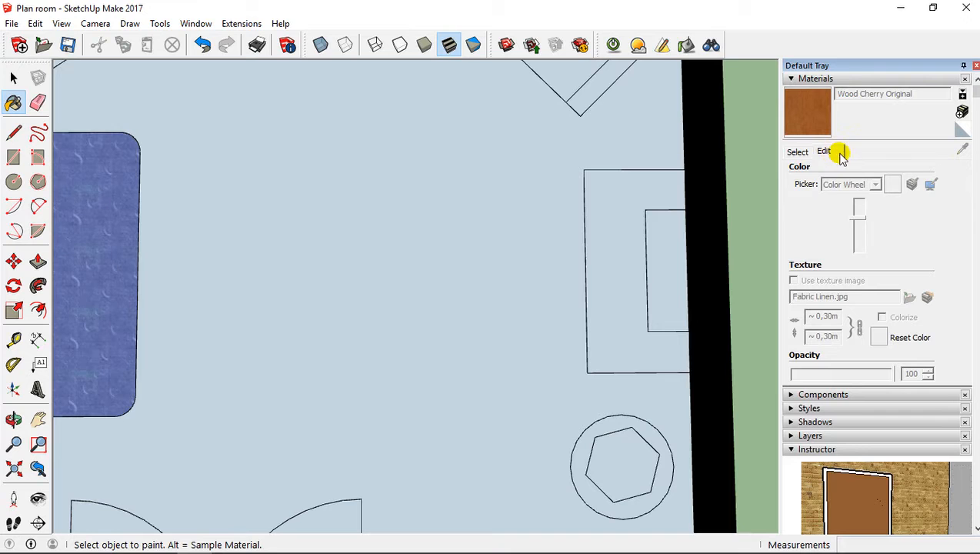
pyautogui.click(800, 152)
pyautogui.click(961, 113)
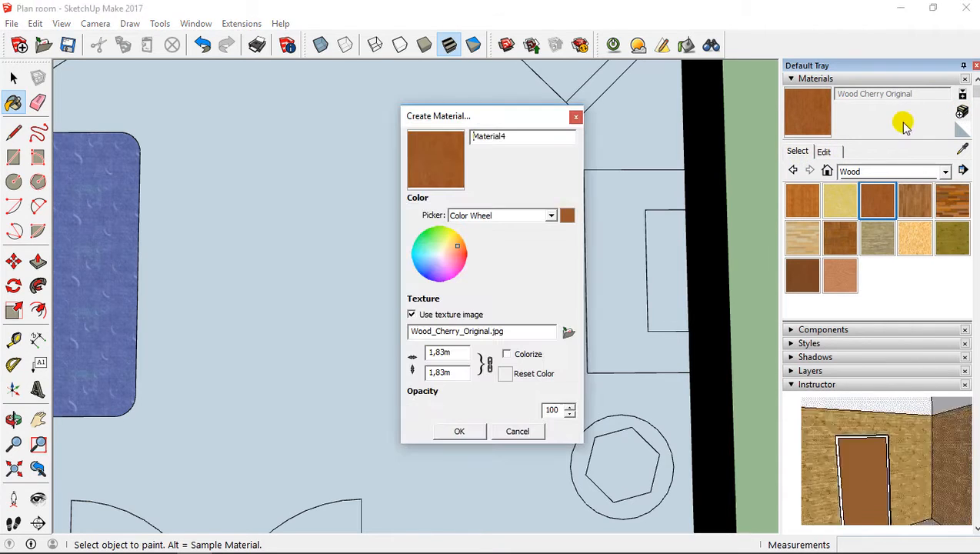
pyautogui.moveTo(486, 264); pyautogui.dragTo(483, 283)
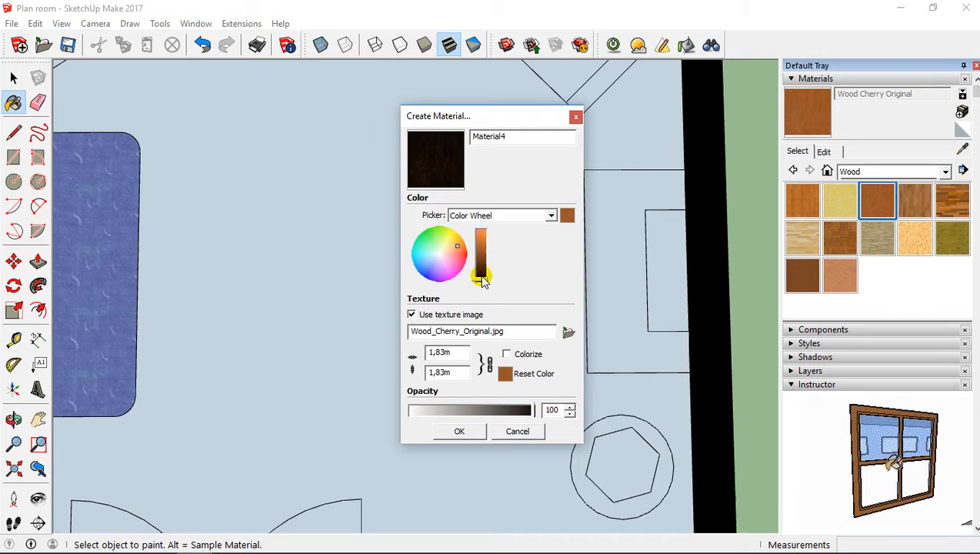
pyautogui.click(459, 431)
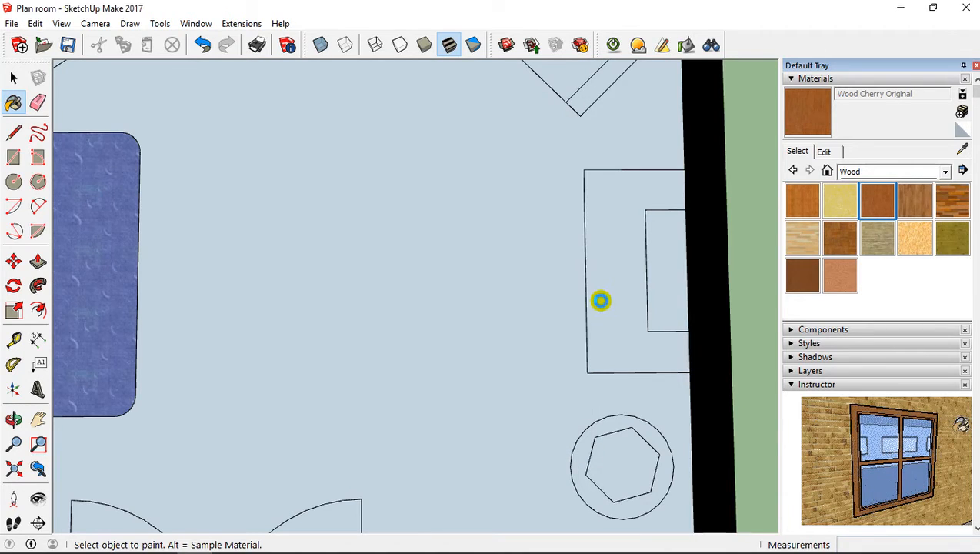
pyautogui.click(633, 247)
pyautogui.scroll(-6, 615, 266)
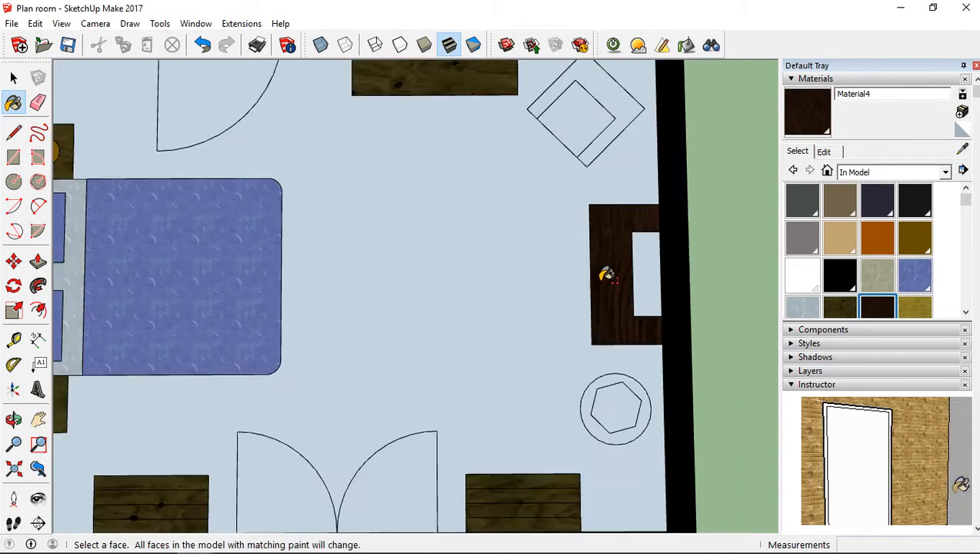
# Step: Paint the inner rectangle of the table against the right-hand wall with grey Color M05
pyautogui.keyDown('shift'); pyautogui.moveTo(543, 310); pyautogui.dragTo(500, 320, button='middle'); pyautogui.keyUp('shift')
pyautogui.press('b')
pyautogui.scroll(5, 546, 279)
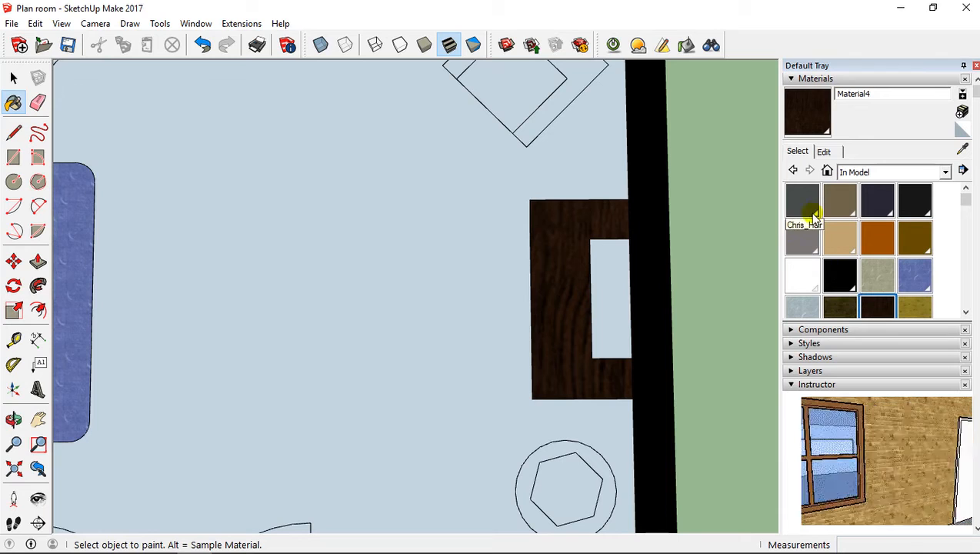
pyautogui.click(897, 170)
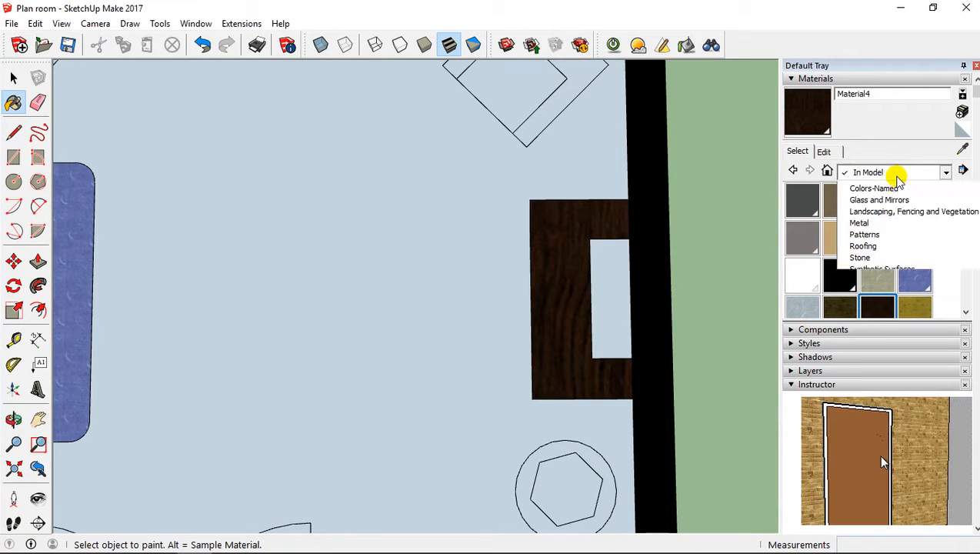
pyautogui.click(869, 256)
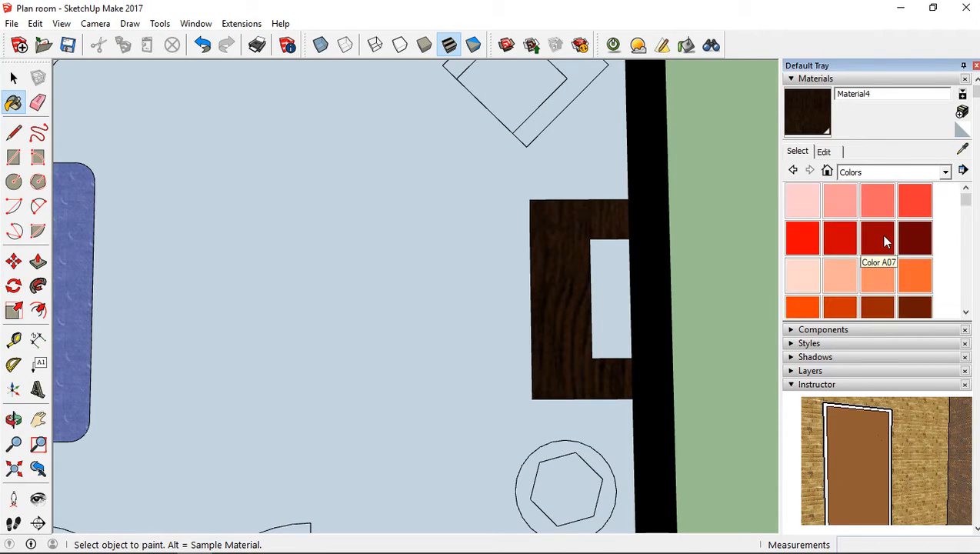
pyautogui.scroll(-2, 883, 237)
pyautogui.scroll(1, 883, 237)
pyautogui.scroll(-4, 885, 241)
pyautogui.scroll(-8, 884, 240)
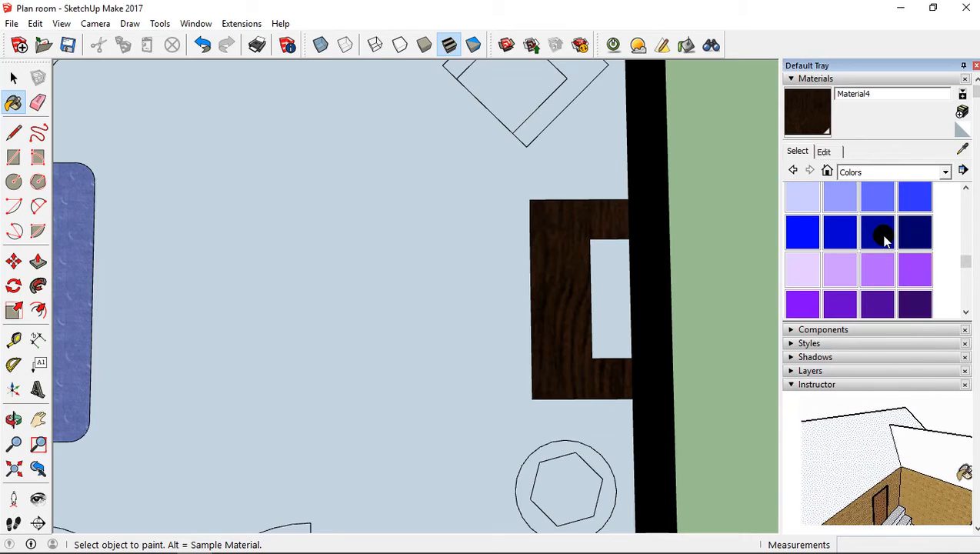
pyautogui.scroll(1, 873, 239)
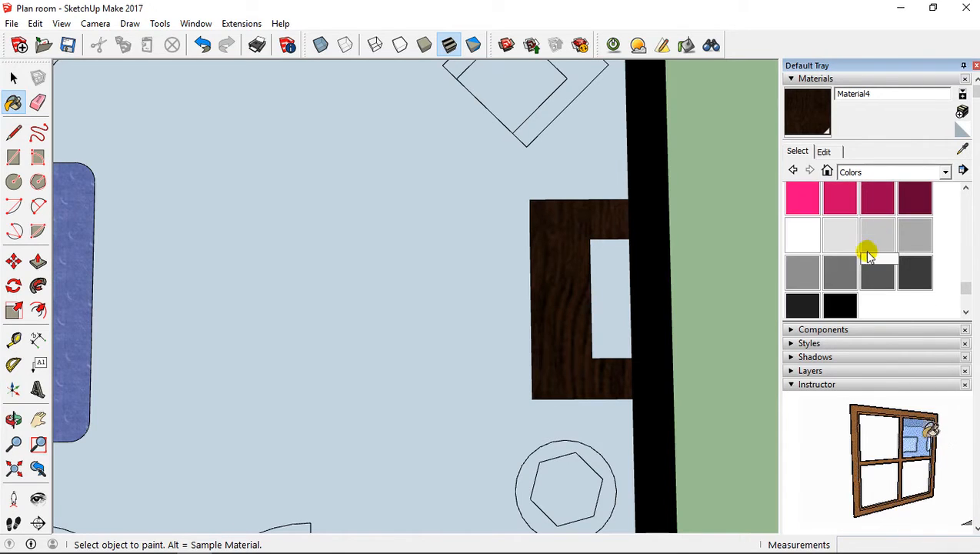
pyautogui.click(852, 275)
pyautogui.click(606, 311)
pyautogui.scroll(-4, 592, 296)
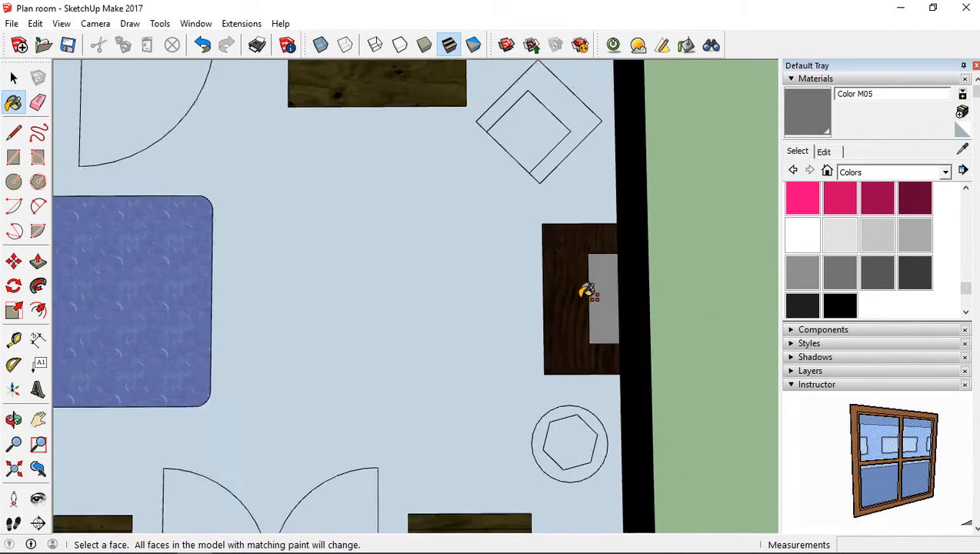
# Step: Paint the backrest and side frame of the rotated armchair in the upper corner with the Suede Blue fabric
pyautogui.moveTo(563, 284)
pyautogui.keyDown('shift'); pyautogui.mouseDown(button='middle')
pyautogui.moveTo(573, 265)
pyautogui.moveTo(536, 321)
pyautogui.moveTo(583, 216)
pyautogui.moveTo(538, 312)
pyautogui.mouseUp(button='middle'); pyautogui.keyUp('shift')
pyautogui.scroll(2, 604, 215)
pyautogui.scroll(-2, 592, 201)
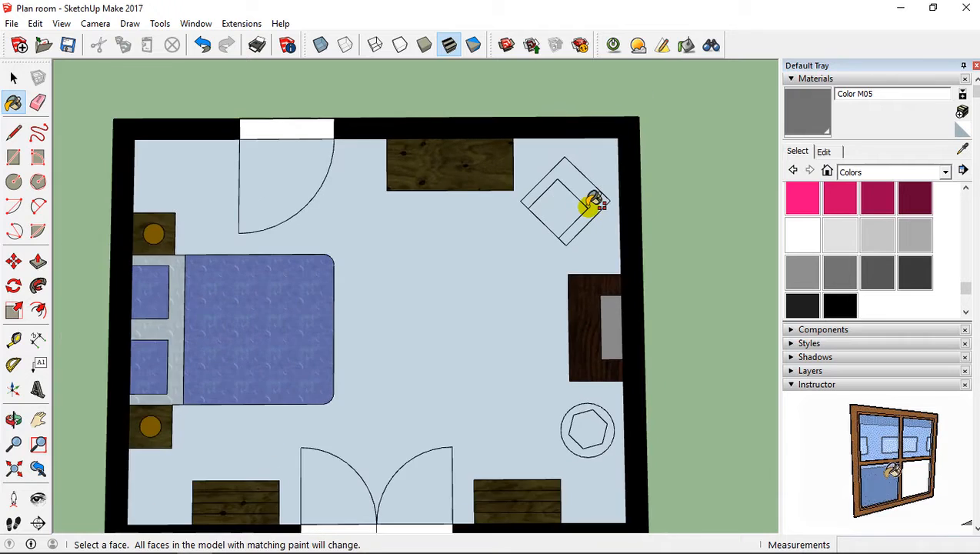
pyautogui.scroll(4, 591, 198)
pyautogui.scroll(8, 855, 198)
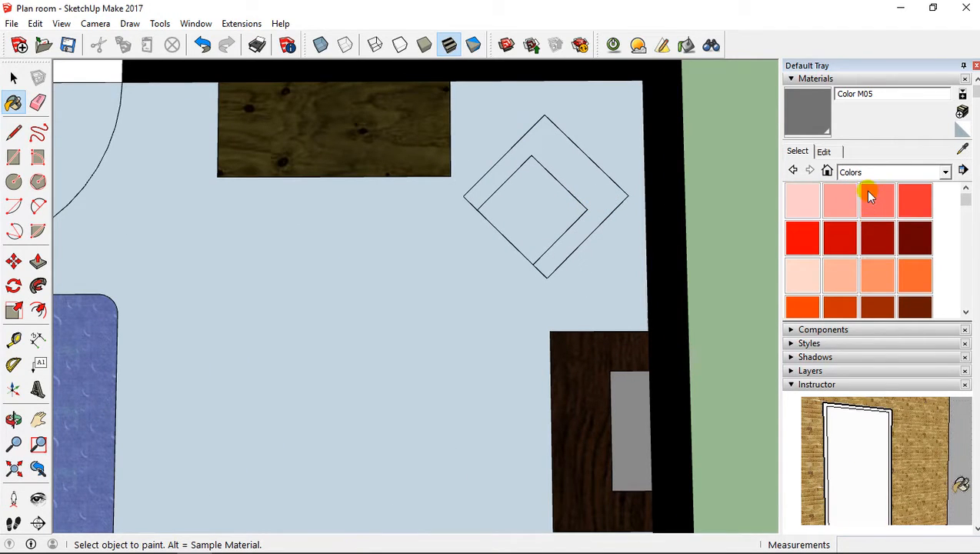
pyautogui.click(850, 173)
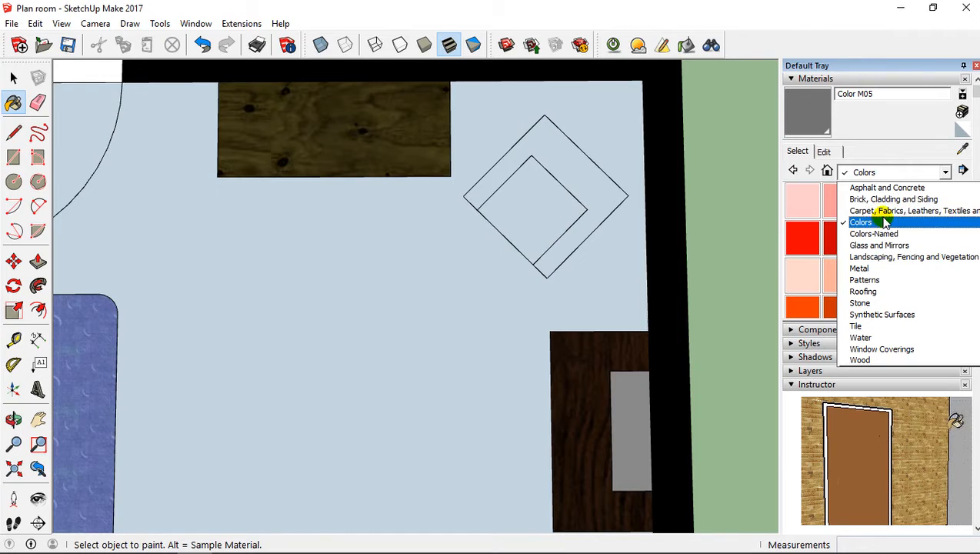
pyautogui.click(884, 211)
pyautogui.scroll(-3, 864, 228)
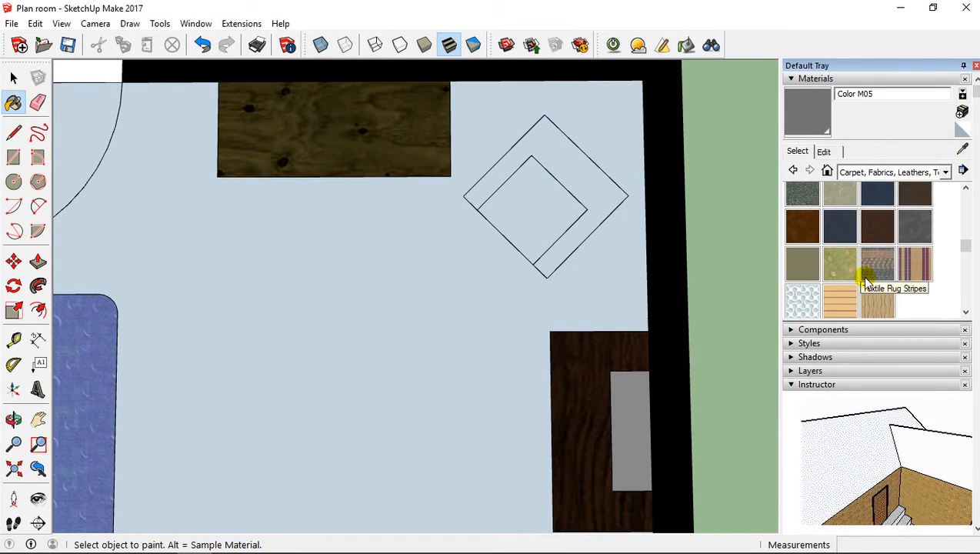
pyautogui.scroll(-2, 865, 282)
pyautogui.scroll(2, 864, 281)
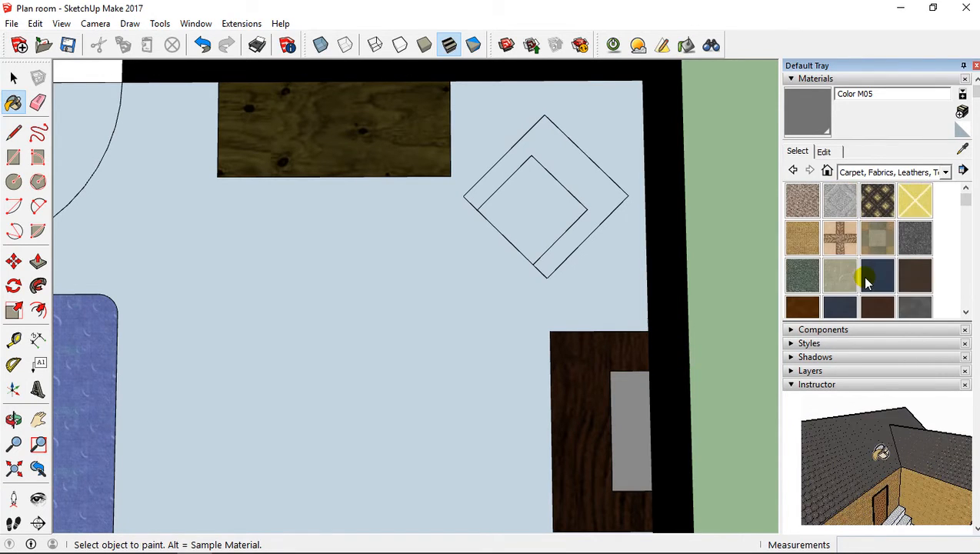
pyautogui.scroll(-2, 861, 266)
pyautogui.scroll(2, 861, 266)
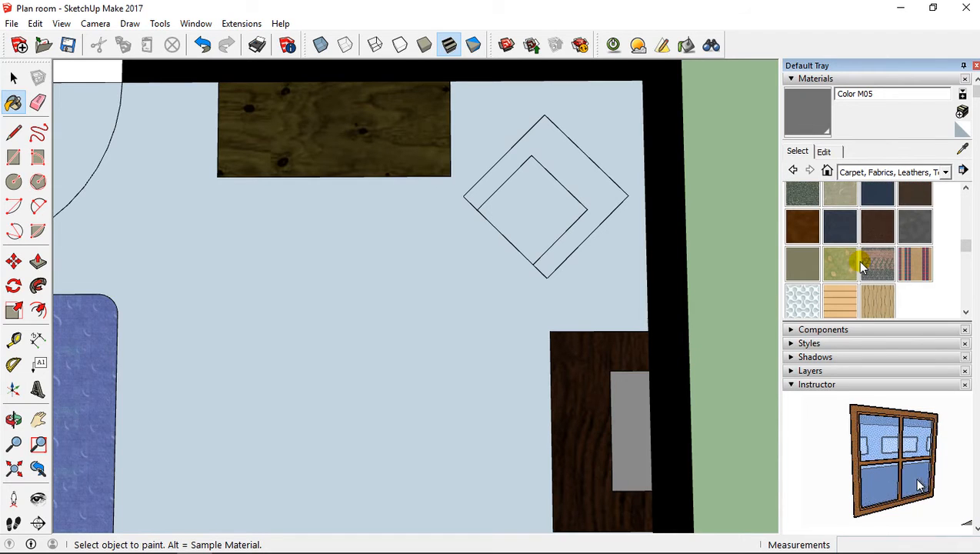
pyautogui.click(842, 192)
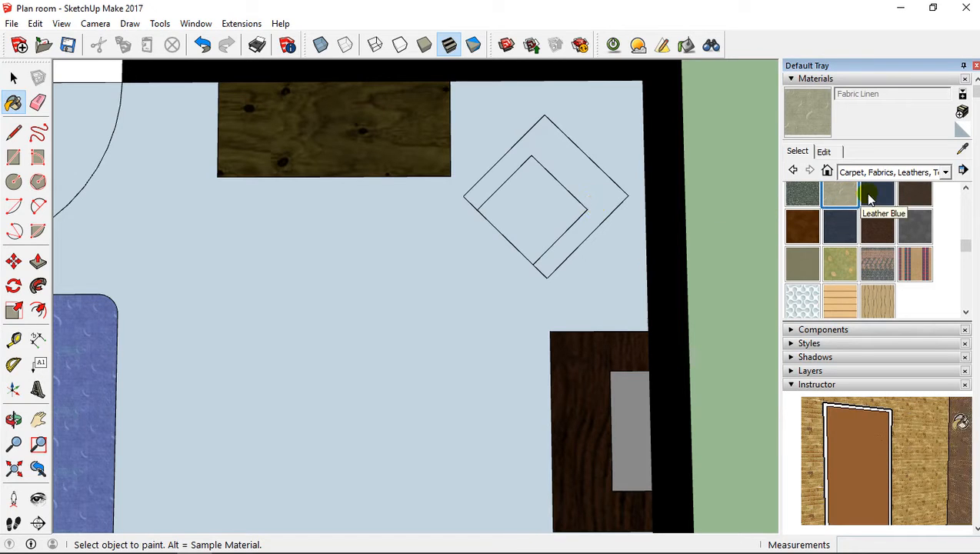
pyautogui.scroll(2, 856, 240)
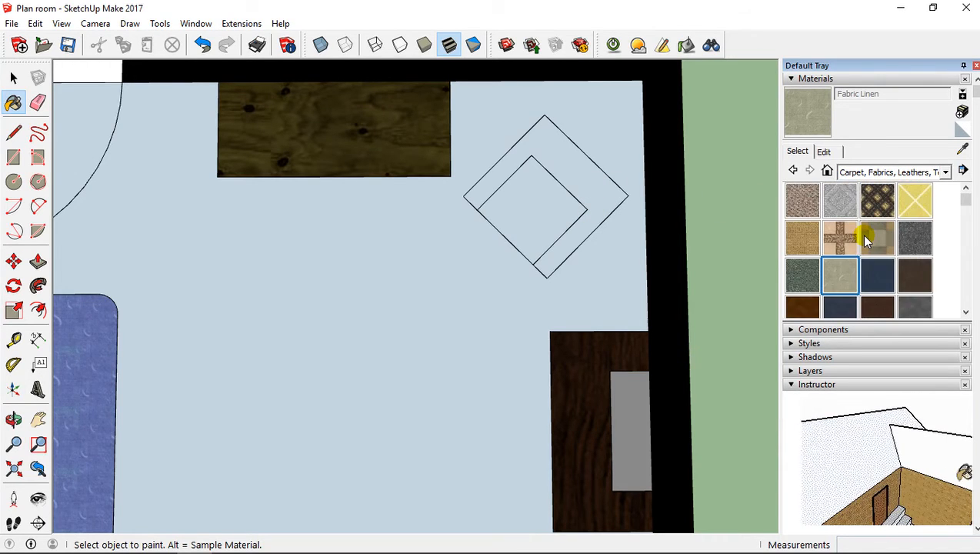
pyautogui.scroll(-2, 873, 269)
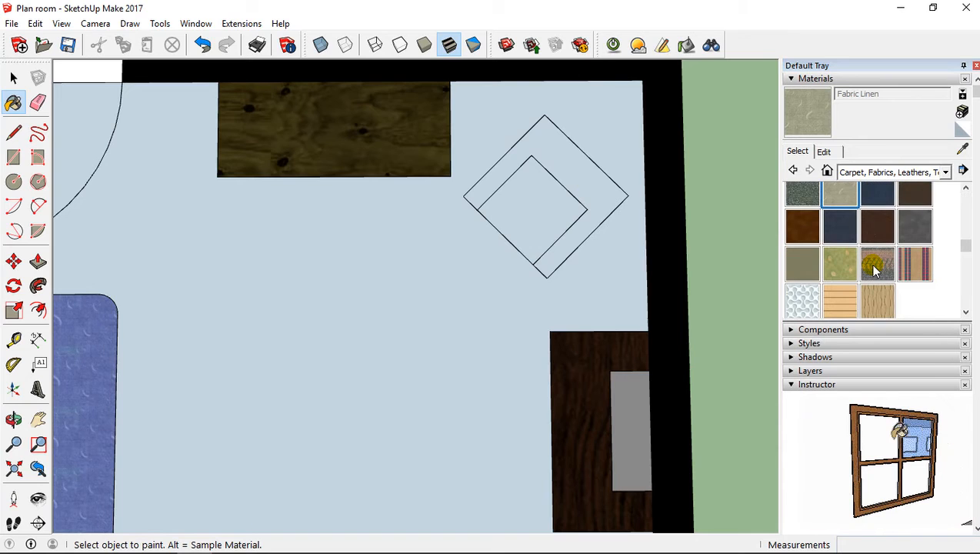
pyautogui.click(837, 230)
pyautogui.click(606, 203)
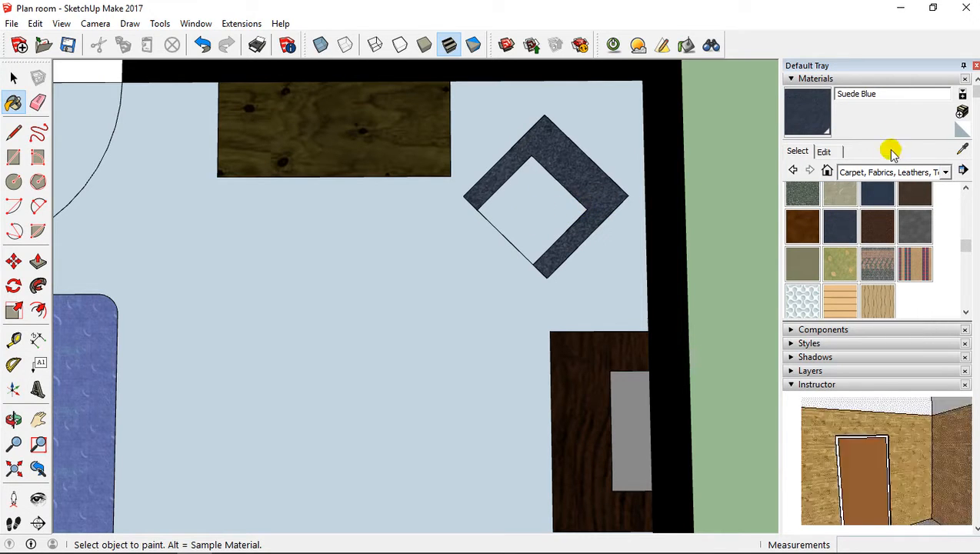
# Step: Create a new, lighter material from Suede Blue and paint the armchair's inner seat square with it
pyautogui.click(961, 113)
pyautogui.moveTo(483, 260)
pyautogui.mouseDown()
pyautogui.moveTo(483, 248)
pyautogui.moveTo(483, 270)
pyautogui.moveTo(484, 263)
pyautogui.mouseUp()
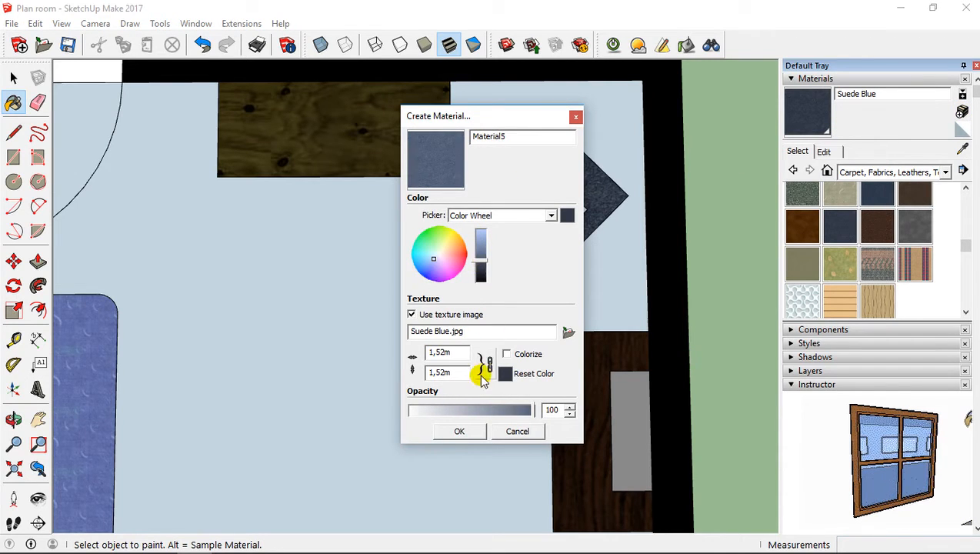
pyautogui.click(459, 430)
pyautogui.click(530, 207)
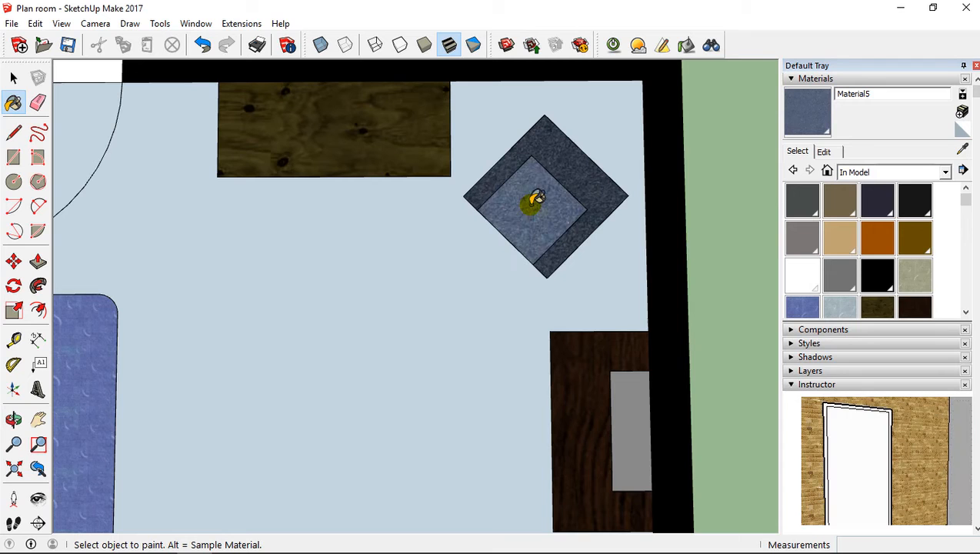
# Step: Find the vegetation textures in the Landscaping, Fencing and Vegetation materials for the round plant below the right-hand table
pyautogui.scroll(-3, 461, 248)
pyautogui.moveTo(460, 247); pyautogui.dragTo(449, 103, button='middle')
pyautogui.keyDown('shift'); pyautogui.moveTo(450, 103); pyautogui.dragTo(394, 113); pyautogui.keyUp('shift')
pyautogui.keyDown('shift'); pyautogui.moveTo(544, 313); pyautogui.dragTo(527, 282, button='middle'); pyautogui.keyUp('shift')
pyautogui.scroll(3, 514, 277)
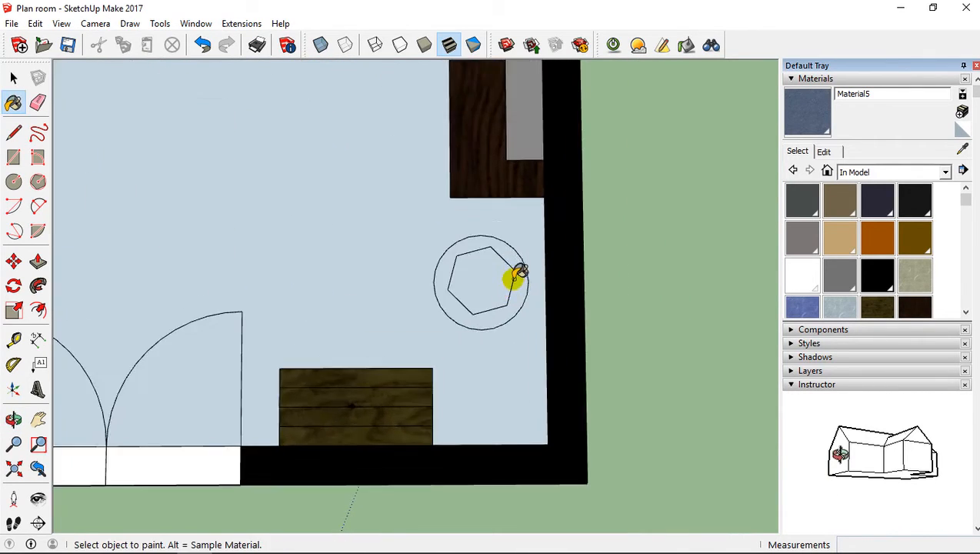
pyautogui.scroll(-2, 494, 284)
pyautogui.scroll(-1, 508, 272)
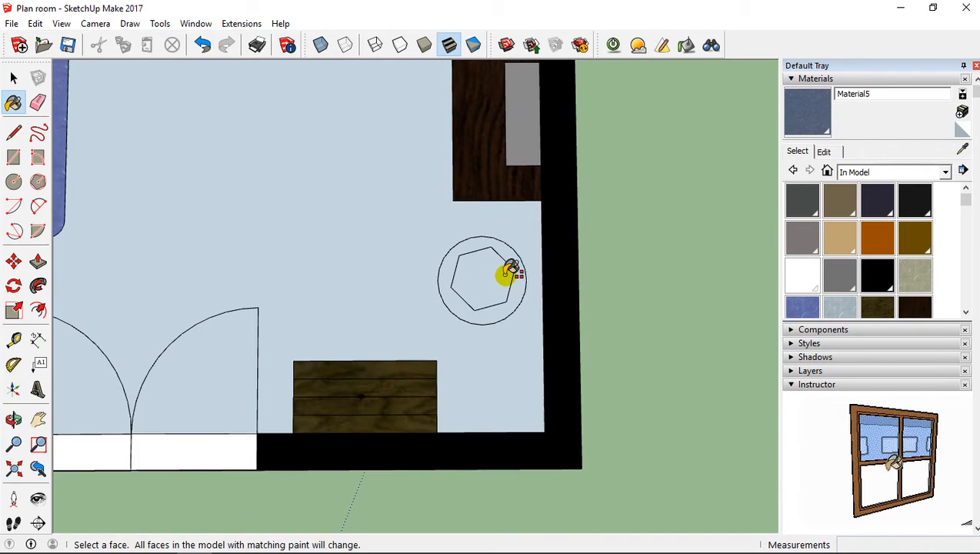
pyautogui.click(914, 174)
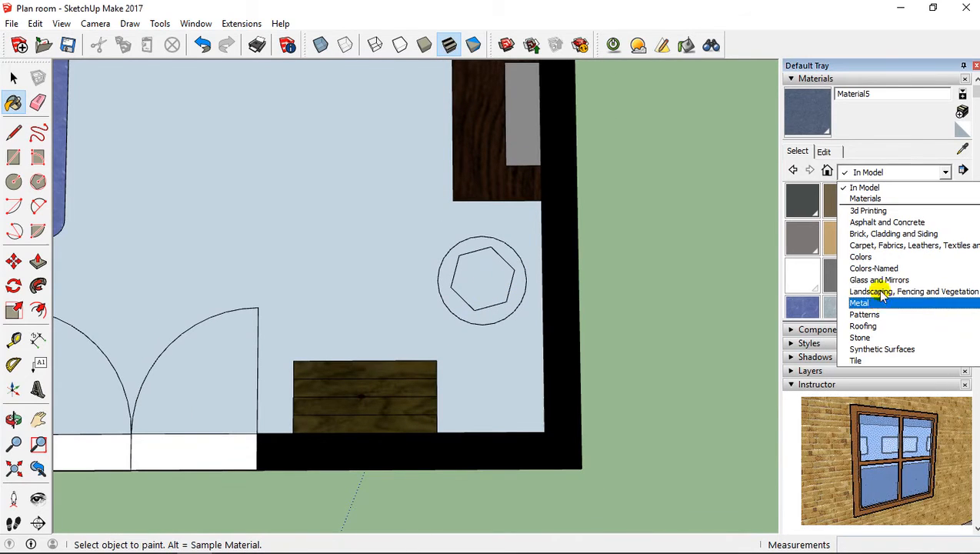
pyautogui.click(883, 290)
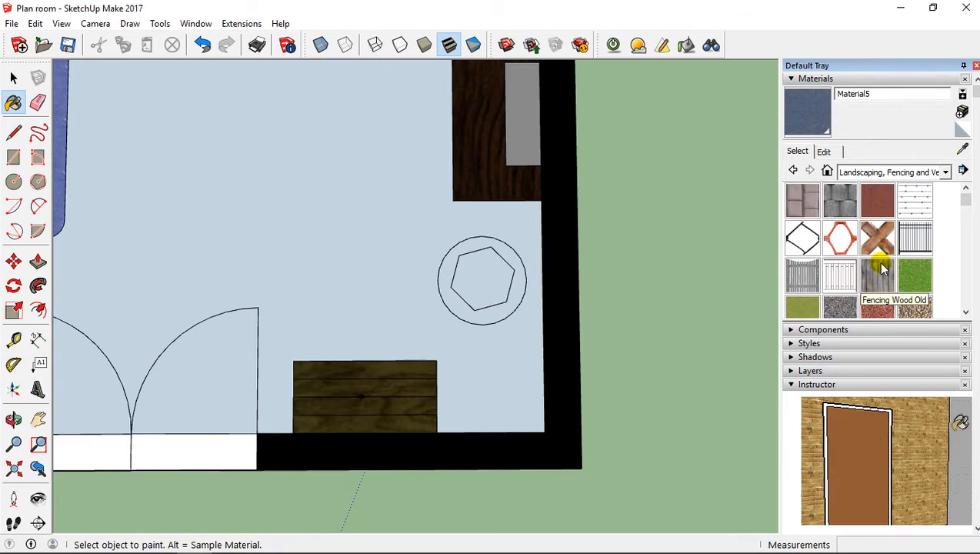
pyautogui.scroll(-10, 880, 264)
pyautogui.scroll(2, 882, 264)
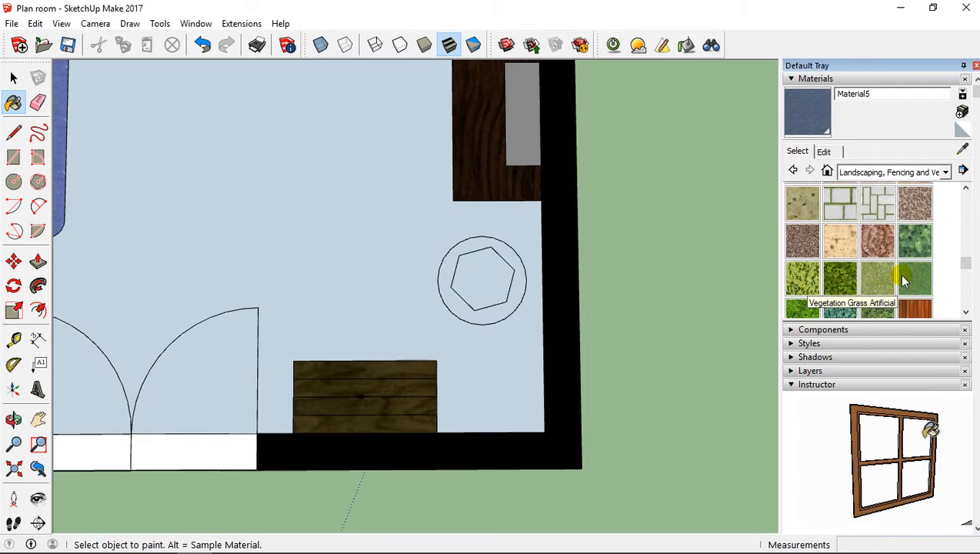
# Step: Try Vegetation Grass Artificial and Vegetation Blur 01 on the plant's inner hexagon
pyautogui.click(908, 277)
pyautogui.click(490, 281)
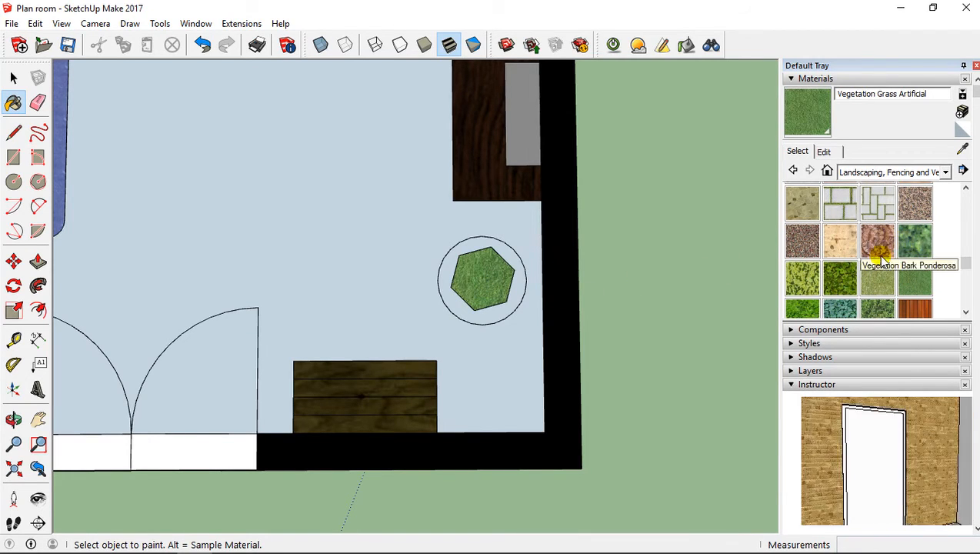
pyautogui.click(913, 242)
pyautogui.click(498, 284)
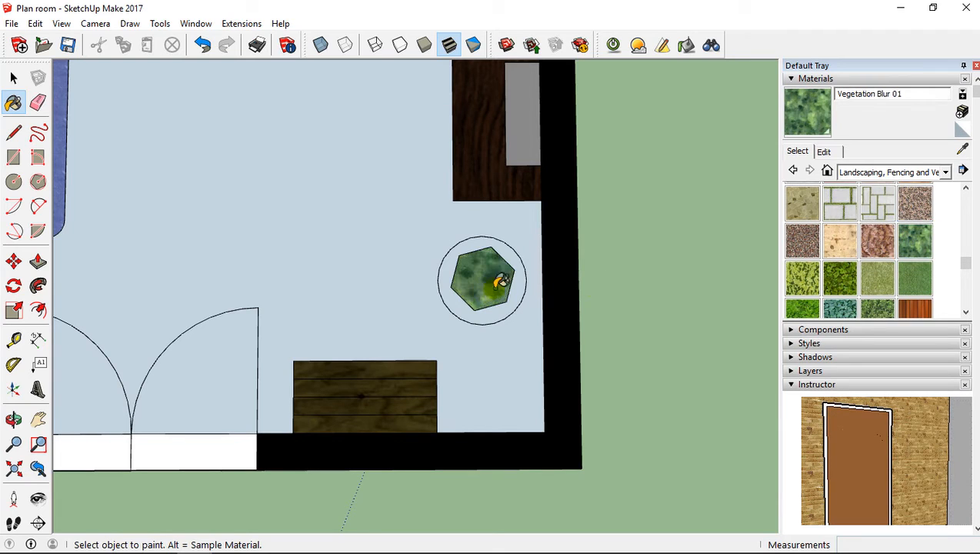
# Step: Paint the plant's inner hexagon with Vegetation Blur 03
pyautogui.scroll(-3, 900, 280)
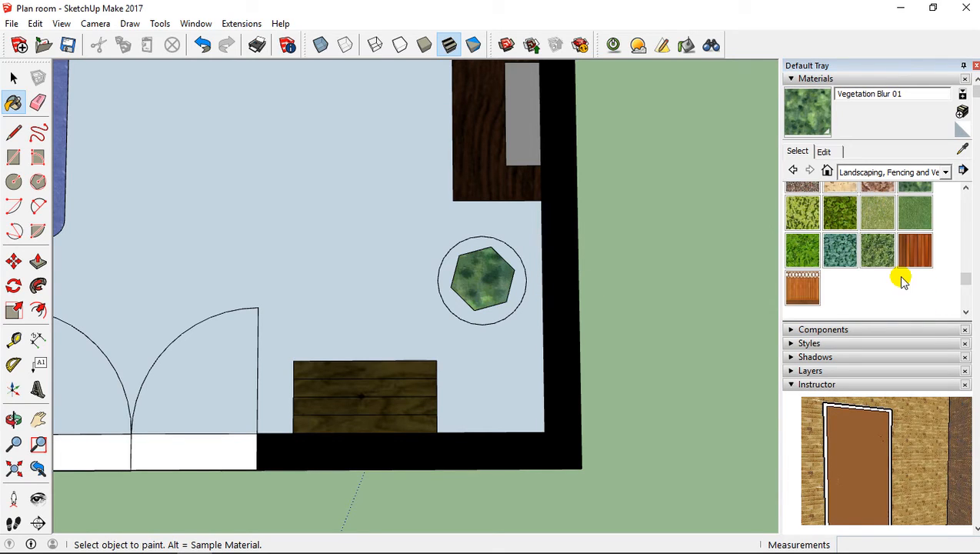
pyautogui.click(855, 218)
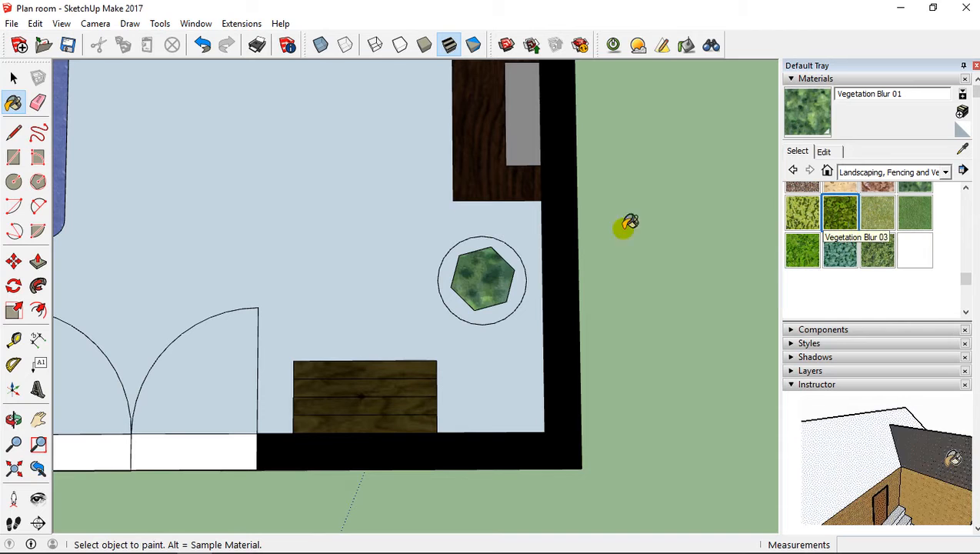
pyautogui.click(500, 281)
pyautogui.scroll(3, 508, 292)
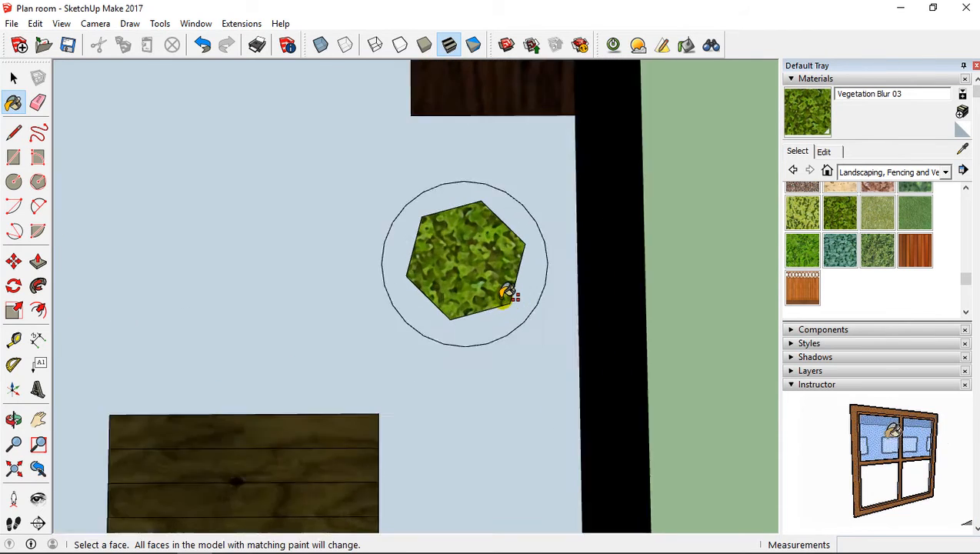
pyautogui.scroll(-2, 465, 267)
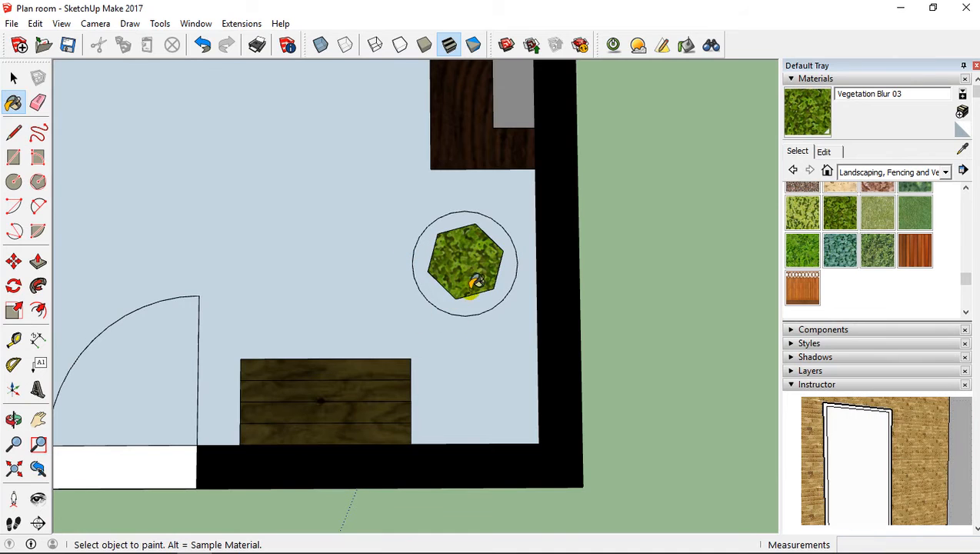
# Step: Paint the ring around the plant's hexagon from the Colors collection, trying Color G04 and settling on dark green Color G08
pyautogui.click(869, 172)
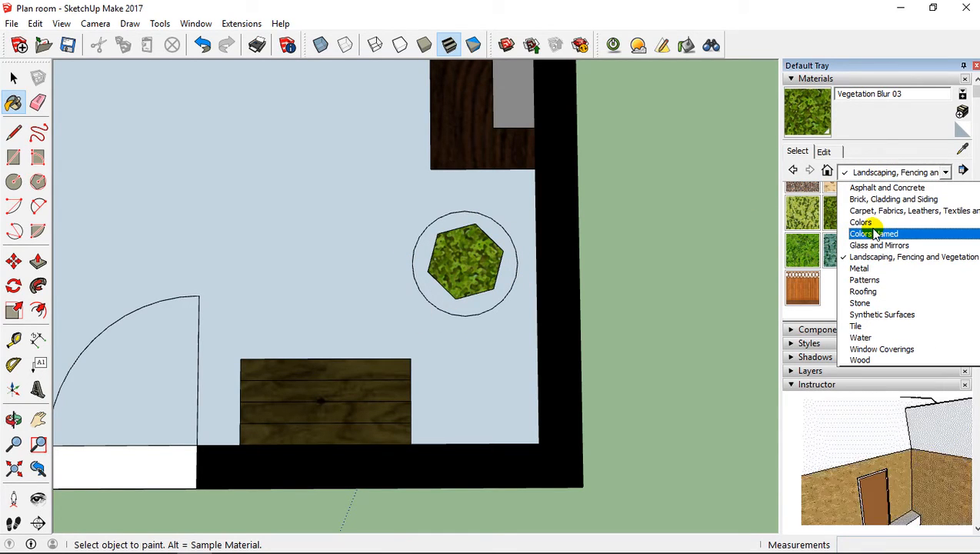
pyautogui.click(874, 222)
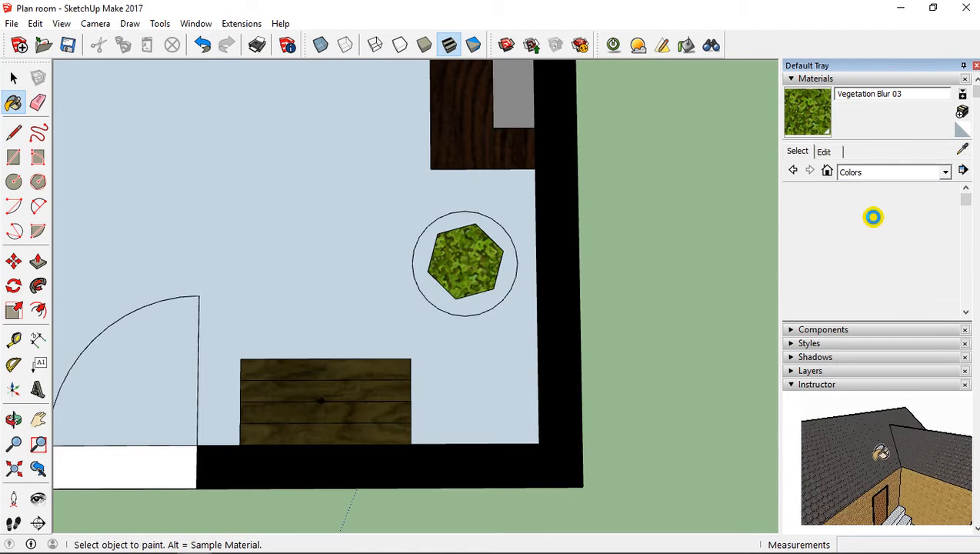
pyautogui.scroll(-8, 873, 217)
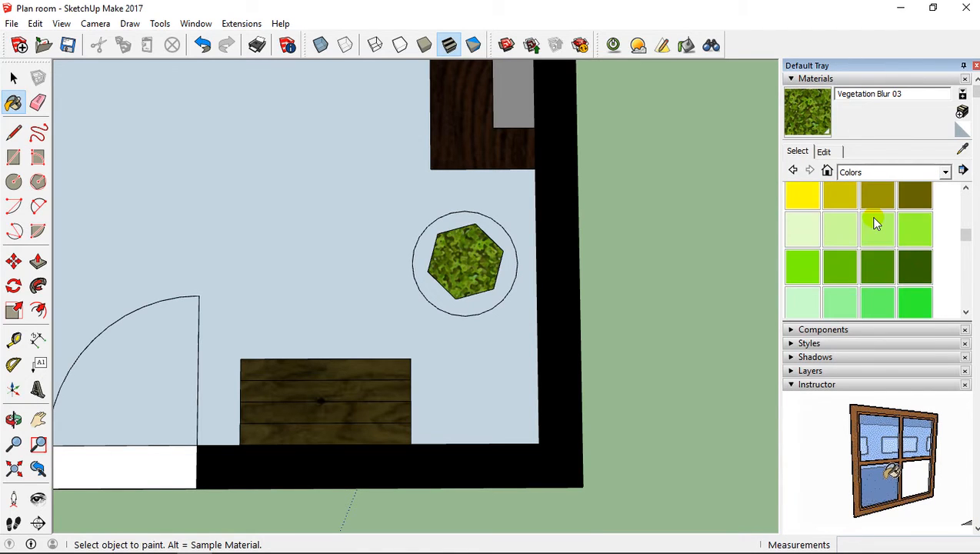
pyautogui.scroll(2, 903, 203)
pyautogui.click(913, 219)
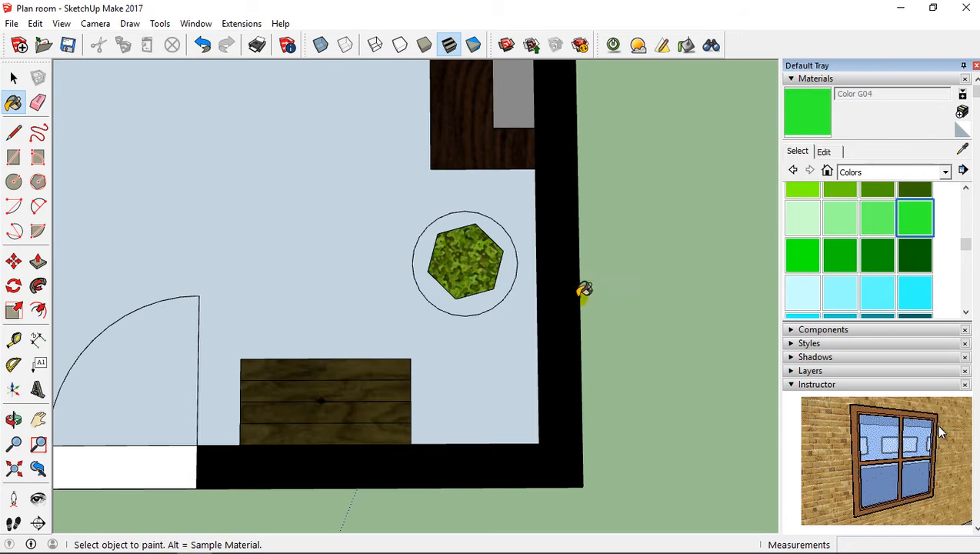
pyautogui.click(508, 283)
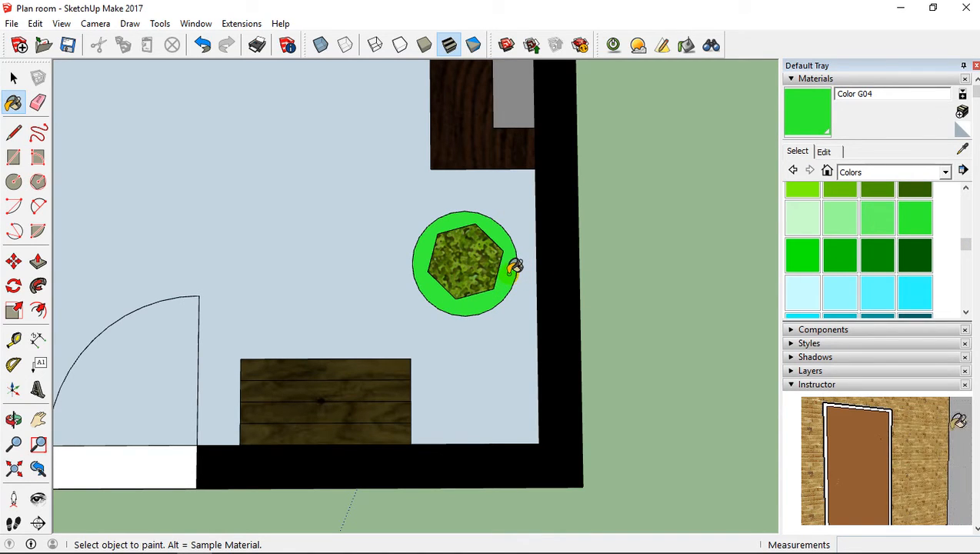
pyautogui.click(920, 259)
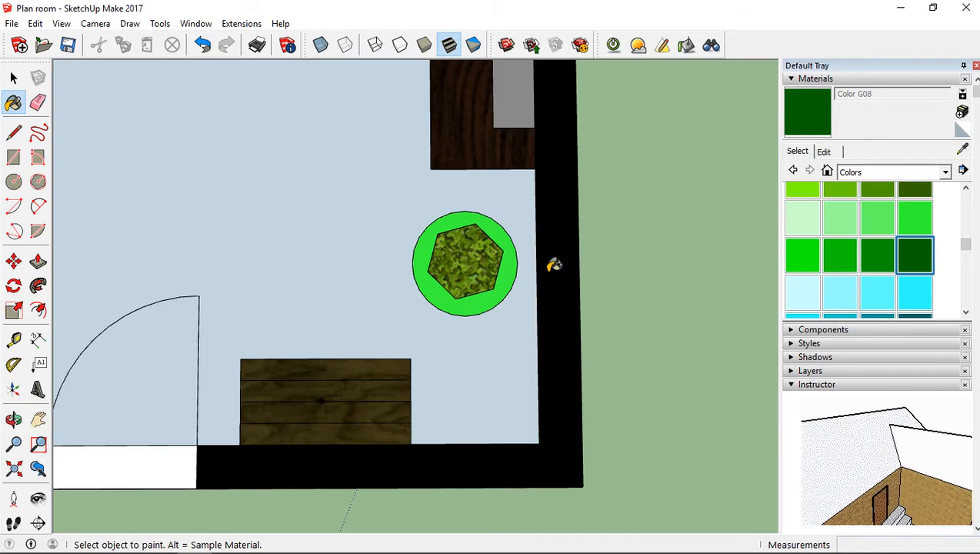
pyautogui.click(507, 267)
# Step: Switch the material library to the Wood collection for the bedroom floor
pyautogui.scroll(-6, 500, 264)
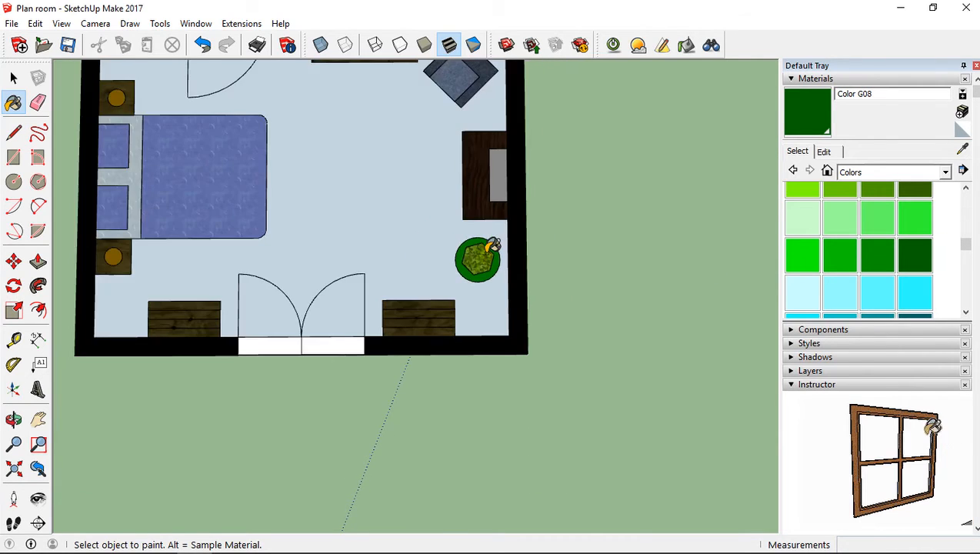
pyautogui.keyDown('shift'); pyautogui.moveTo(436, 245); pyautogui.dragTo(533, 235, button='middle'); pyautogui.keyUp('shift')
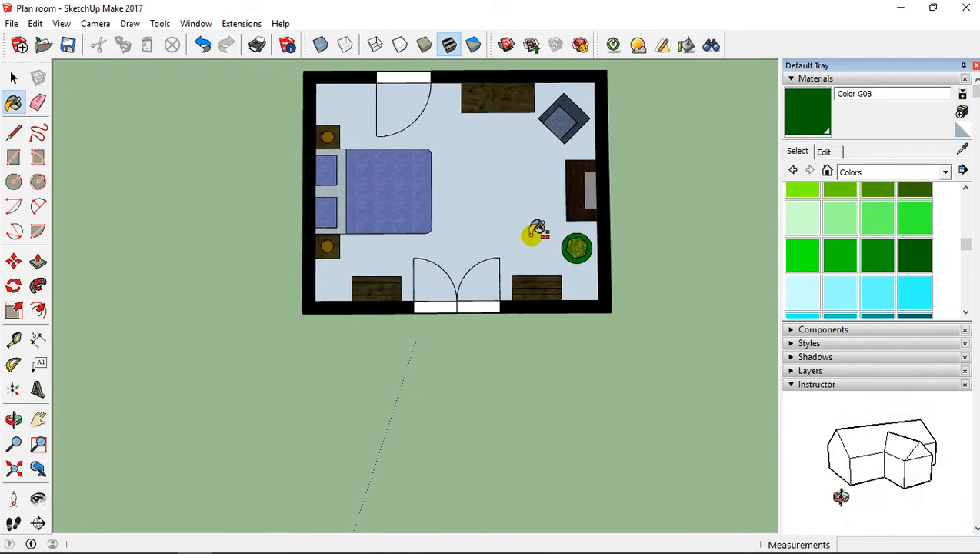
pyautogui.scroll(3, 533, 234)
pyautogui.scroll(-2, 533, 234)
pyautogui.moveTo(456, 211); pyautogui.dragTo(472, 234, button='middle')
pyautogui.scroll(1, 466, 192)
pyautogui.scroll(-1, 467, 192)
pyautogui.scroll(2, 474, 237)
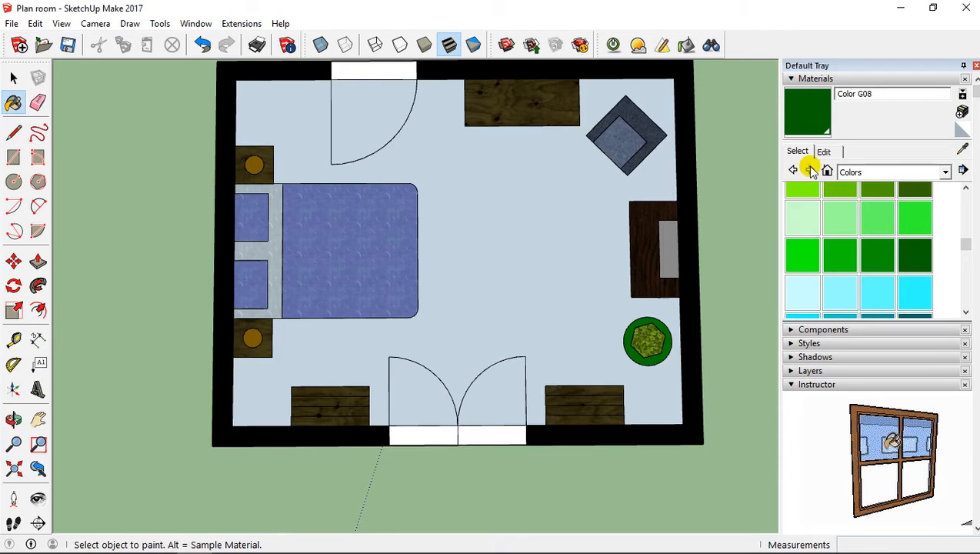
pyautogui.click(874, 171)
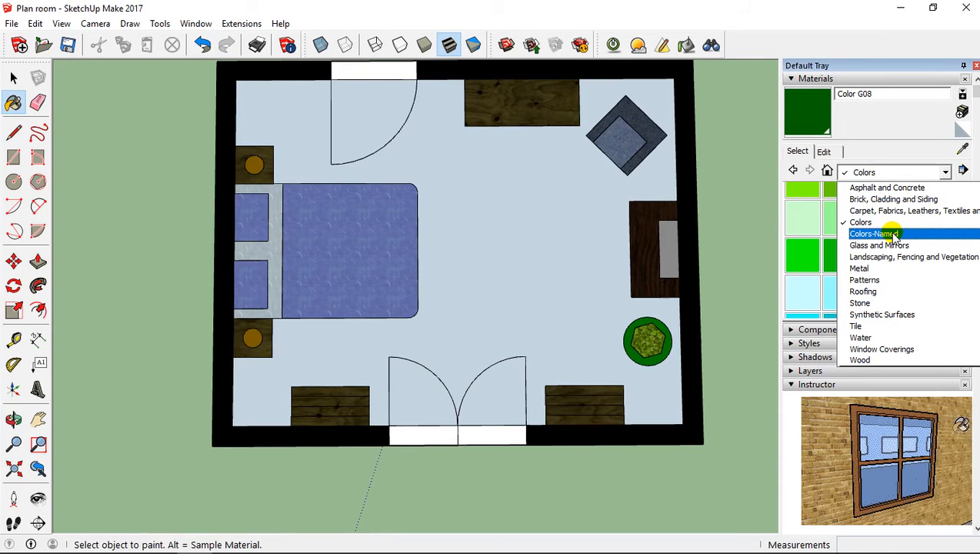
pyautogui.click(862, 360)
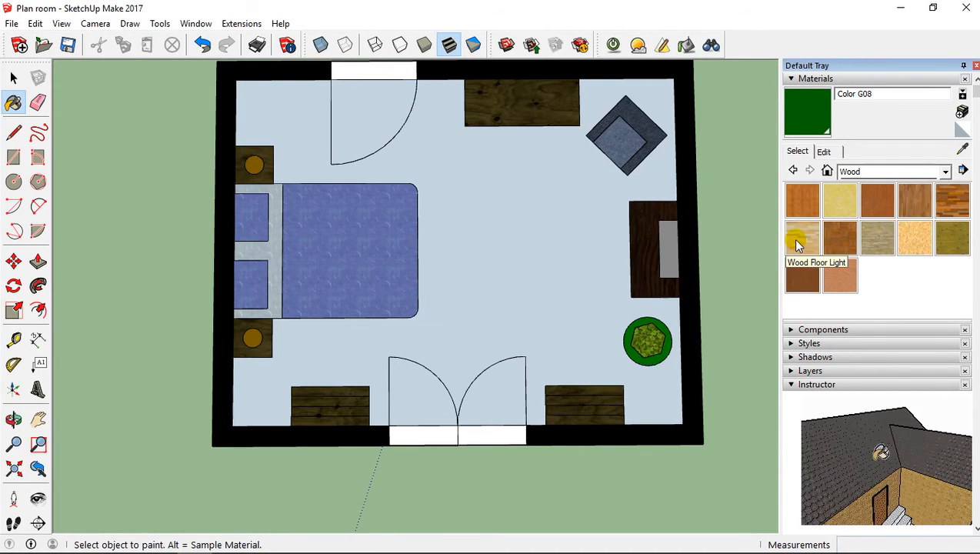
# Step: Try Wood Floor Dark, Wood Floor Light and Wood OSB on the bedroom floor
pyautogui.click(951, 203)
pyautogui.click(573, 217)
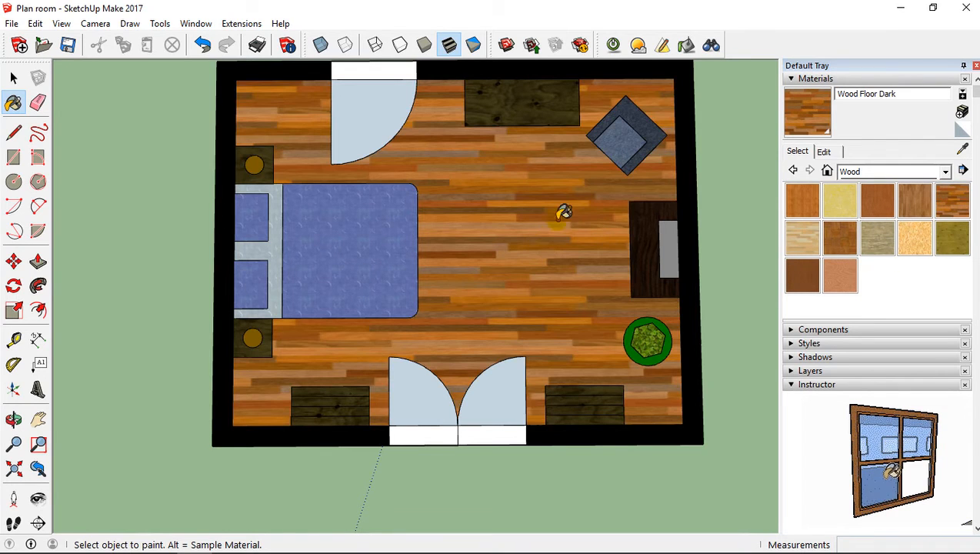
pyautogui.click(803, 241)
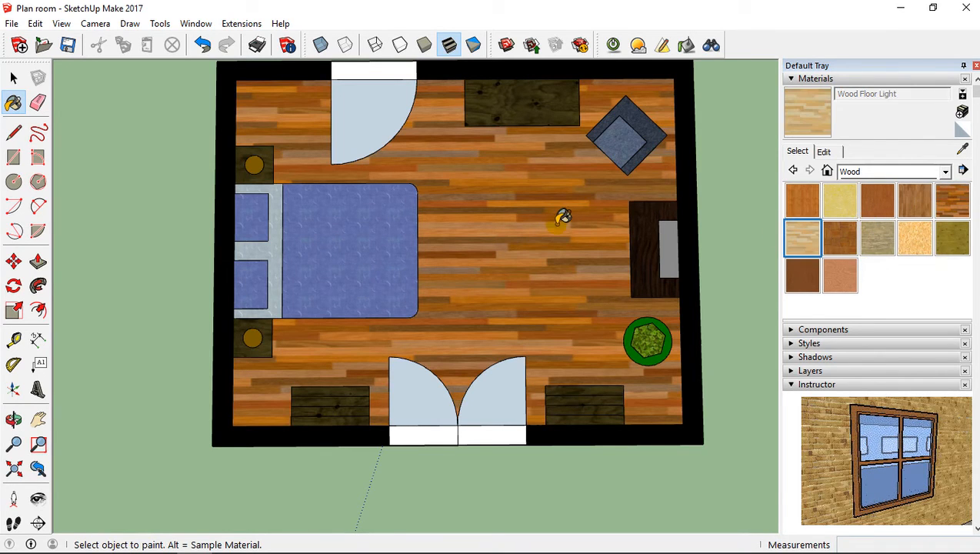
pyautogui.click(560, 217)
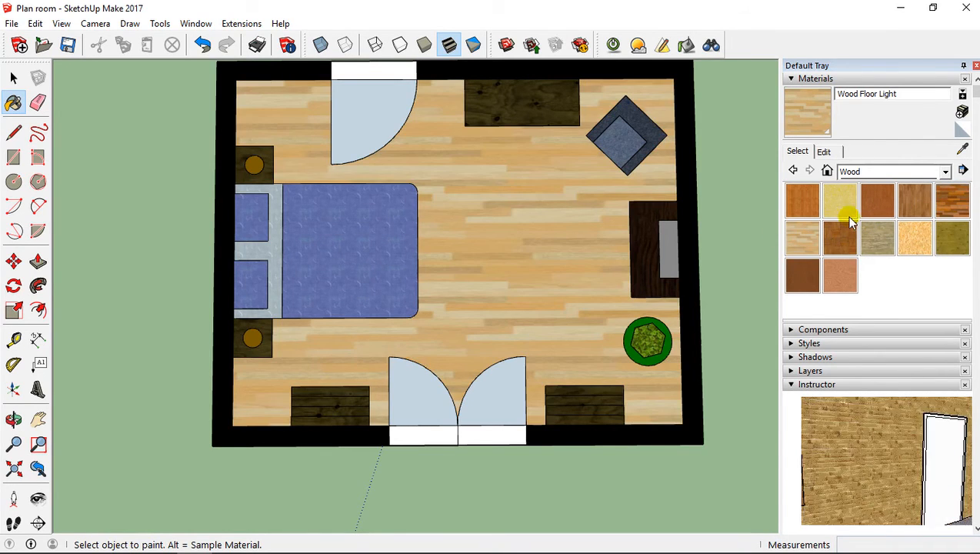
pyautogui.click(912, 235)
pyautogui.click(506, 226)
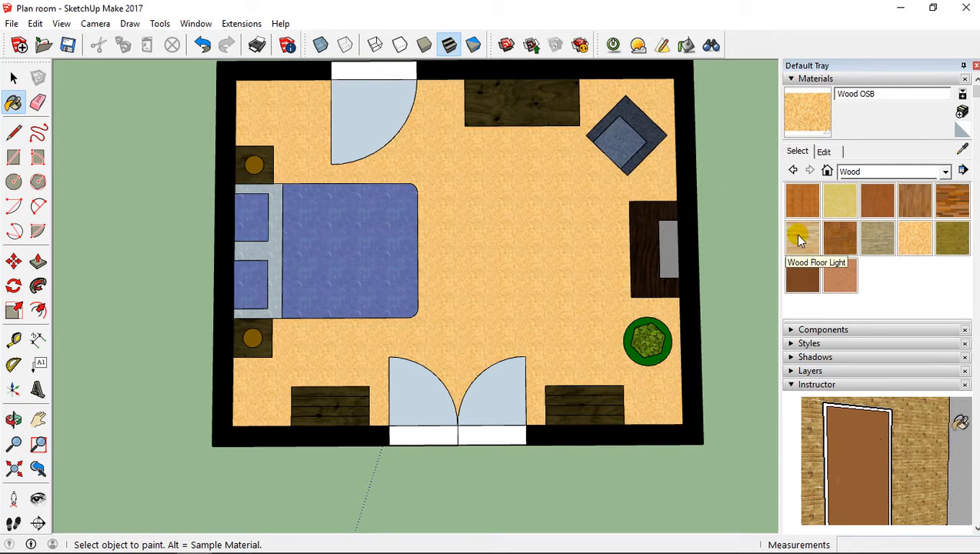
# Step: Paint the main bedroom floor with Wood Floor Light
pyautogui.click(796, 240)
pyautogui.click(539, 225)
pyautogui.scroll(3, 466, 226)
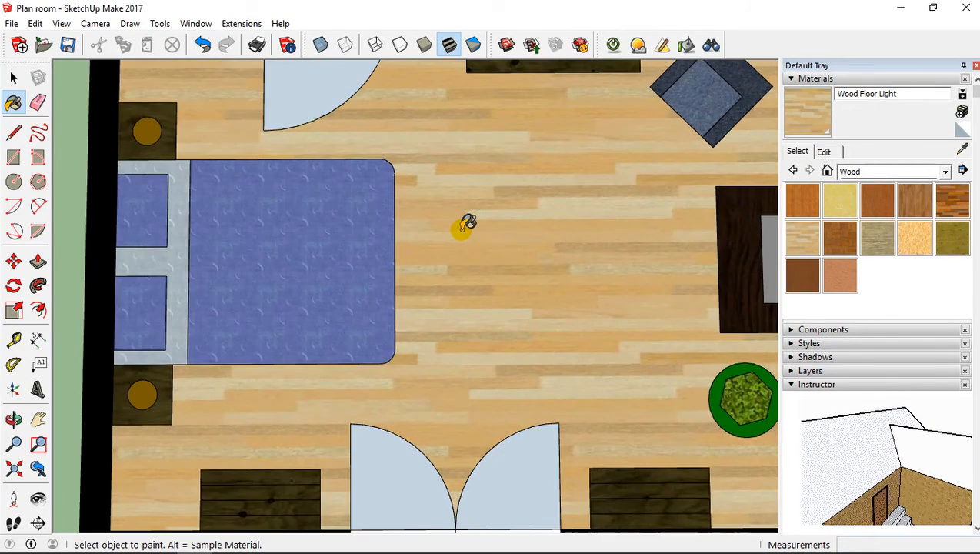
pyautogui.scroll(-4, 466, 225)
pyautogui.scroll(-1, 498, 198)
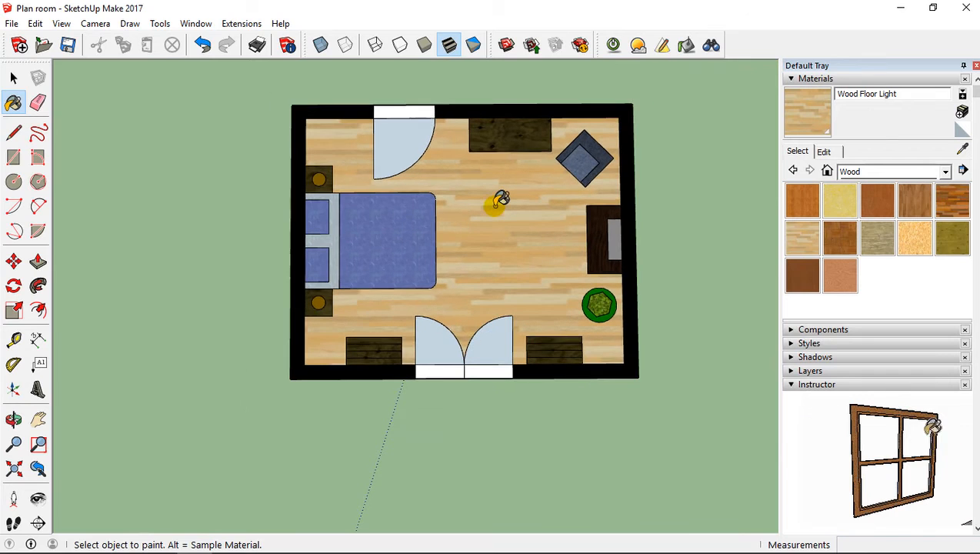
# Step: Paint the swing areas of the single door and both leaves of the double door with Wood Floor Light
pyautogui.scroll(3, 498, 199)
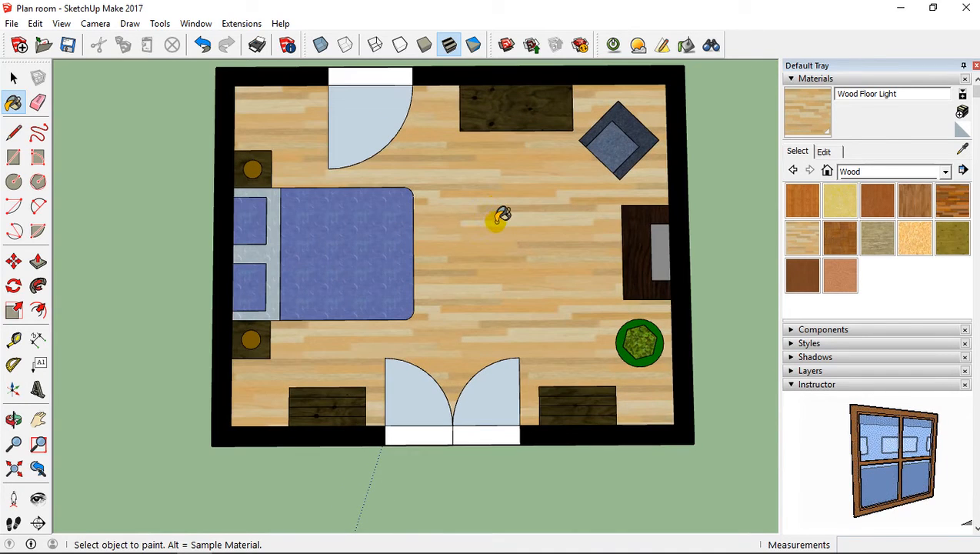
pyautogui.click(389, 127)
pyautogui.click(415, 396)
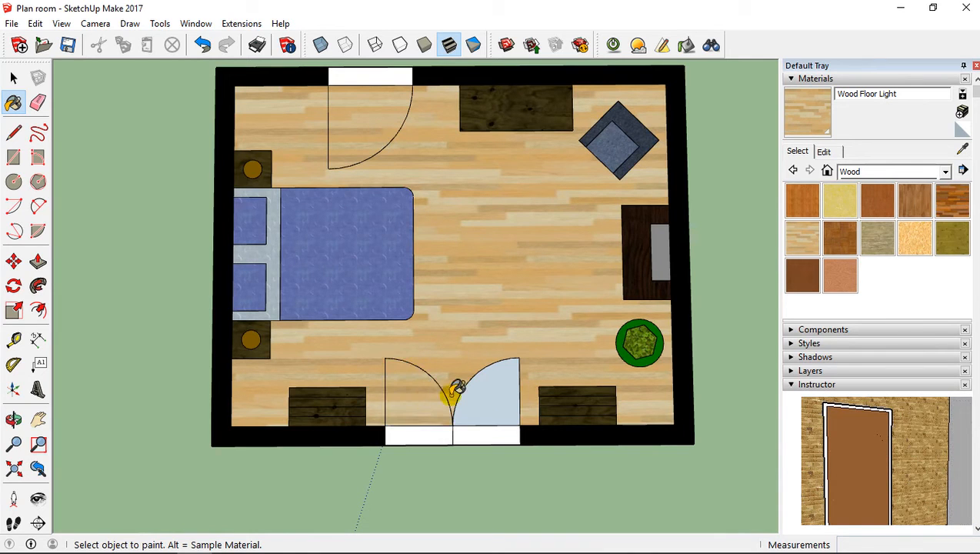
pyautogui.click(496, 396)
pyautogui.scroll(-3, 525, 269)
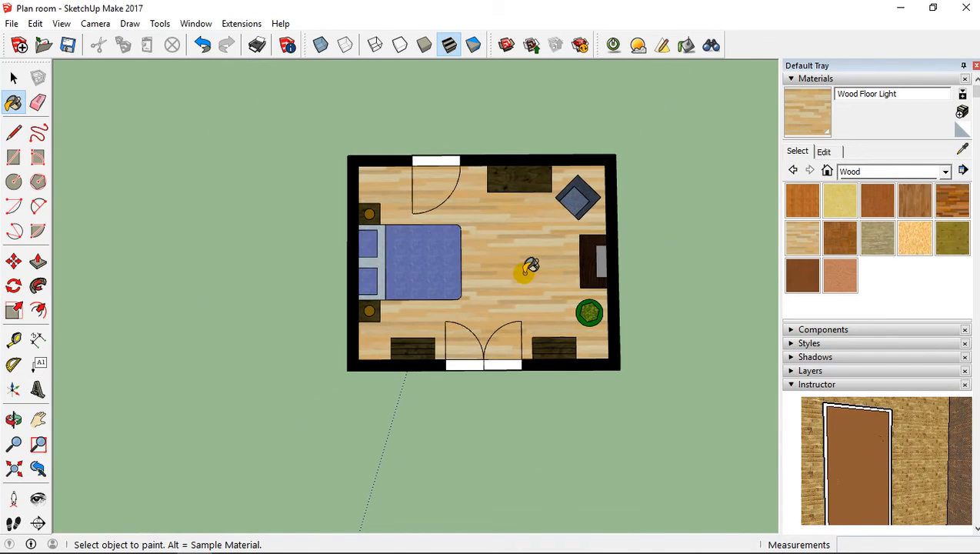
pyautogui.scroll(3, 515, 277)
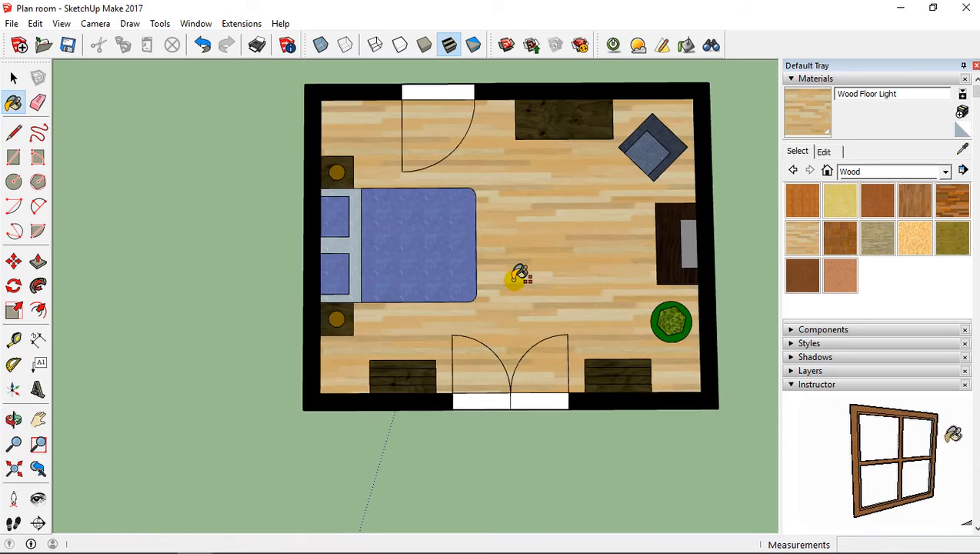
pyautogui.scroll(2, 520, 276)
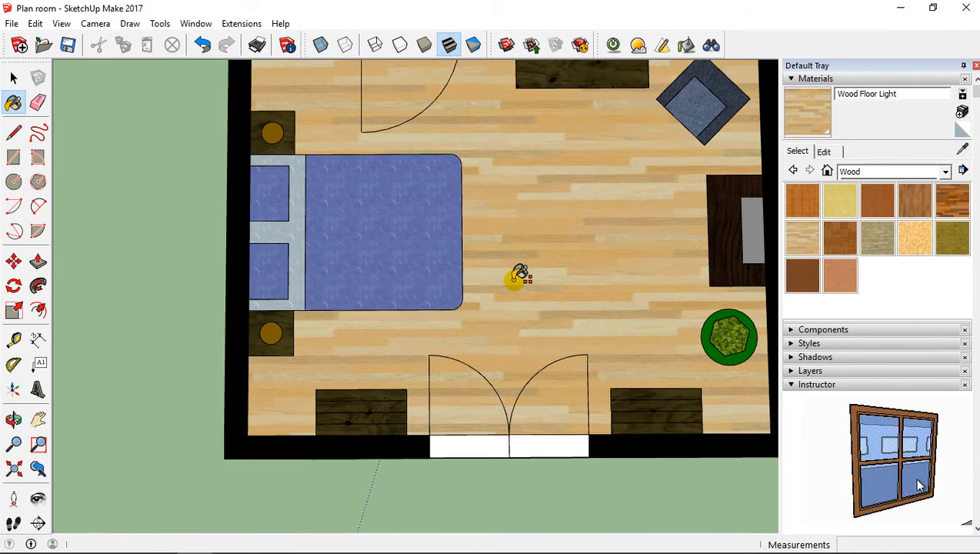
pyautogui.scroll(-4, 520, 275)
pyautogui.moveTo(517, 275)
pyautogui.mouseDown(button='middle')
pyautogui.moveTo(517, 305)
pyautogui.moveTo(498, 330)
pyautogui.moveTo(466, 328)
pyautogui.moveTo(477, 290)
pyautogui.moveTo(489, 321)
pyautogui.mouseUp(button='middle')
pyautogui.scroll(2, 488, 321)
pyautogui.scroll(-1, 489, 321)
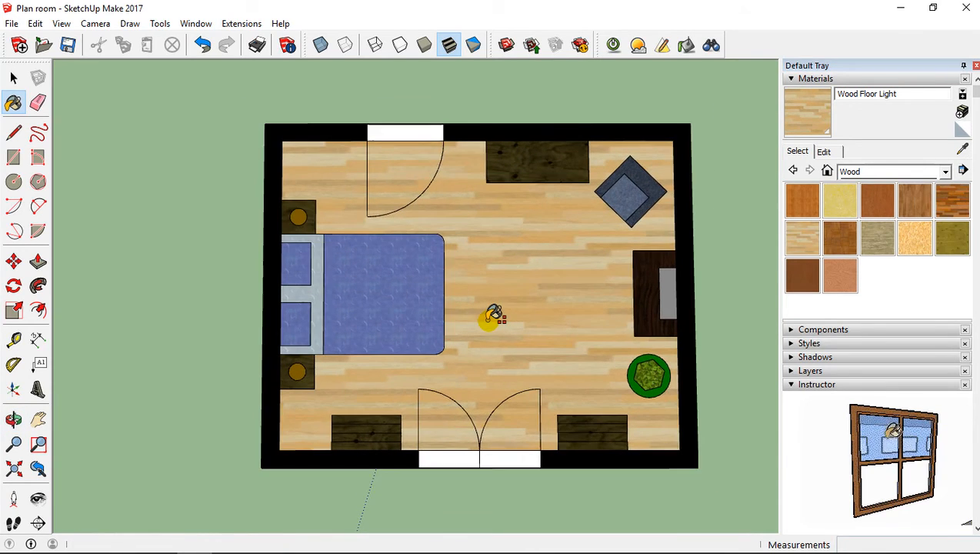
pyautogui.scroll(-1, 493, 316)
pyautogui.scroll(1, 493, 315)
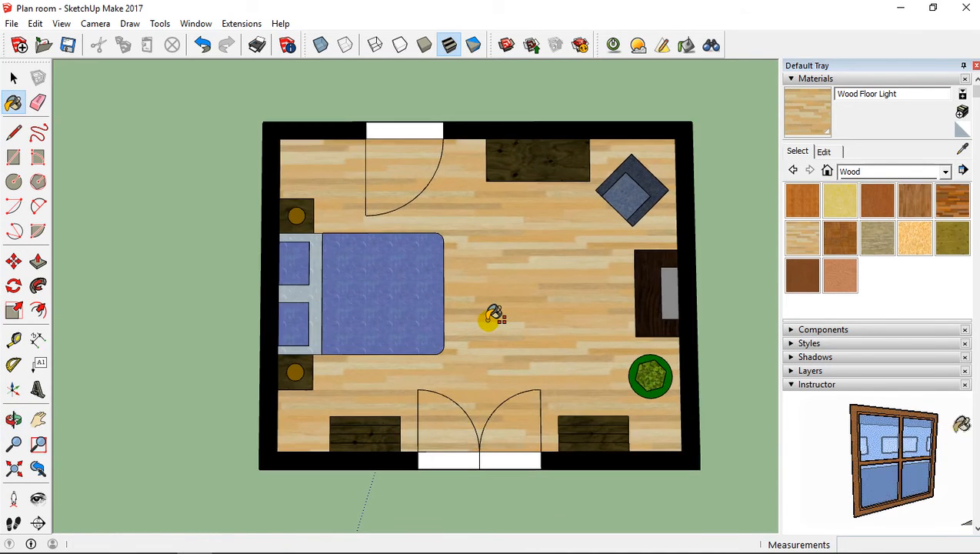
# Step: Save the fully coloured bedroom floor plan to its existing model file
pyautogui.moveTo(493, 280); pyautogui.dragTo(454, 265, button='middle')
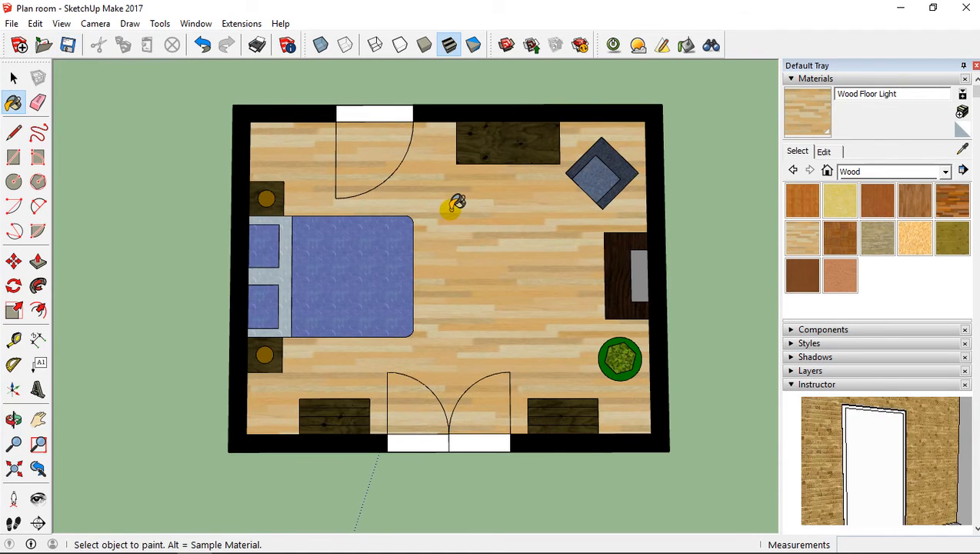
pyautogui.scroll(-1, 454, 203)
pyautogui.moveTo(453, 203); pyautogui.dragTo(502, 241, button='middle')
pyautogui.scroll(2, 454, 204)
pyautogui.scroll(1, 502, 241)
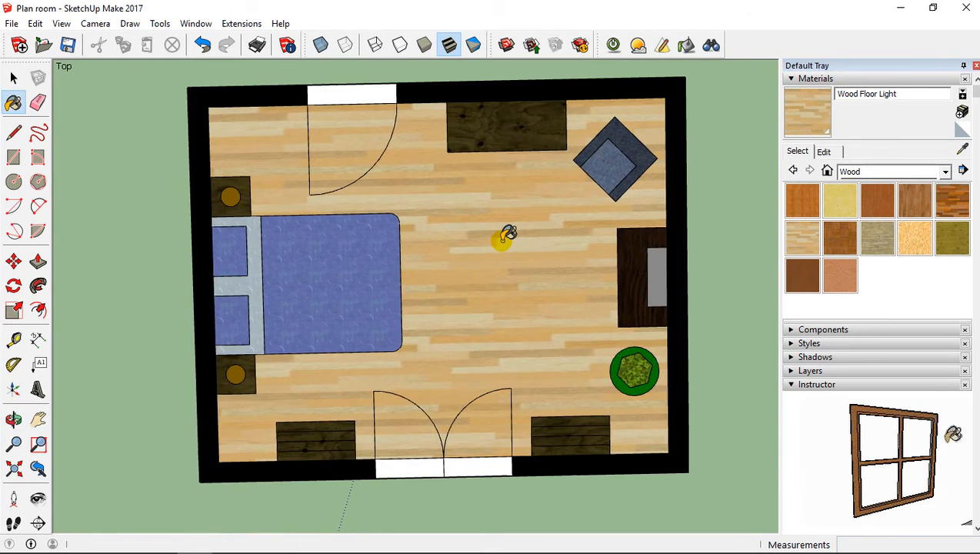
pyautogui.scroll(-1, 501, 240)
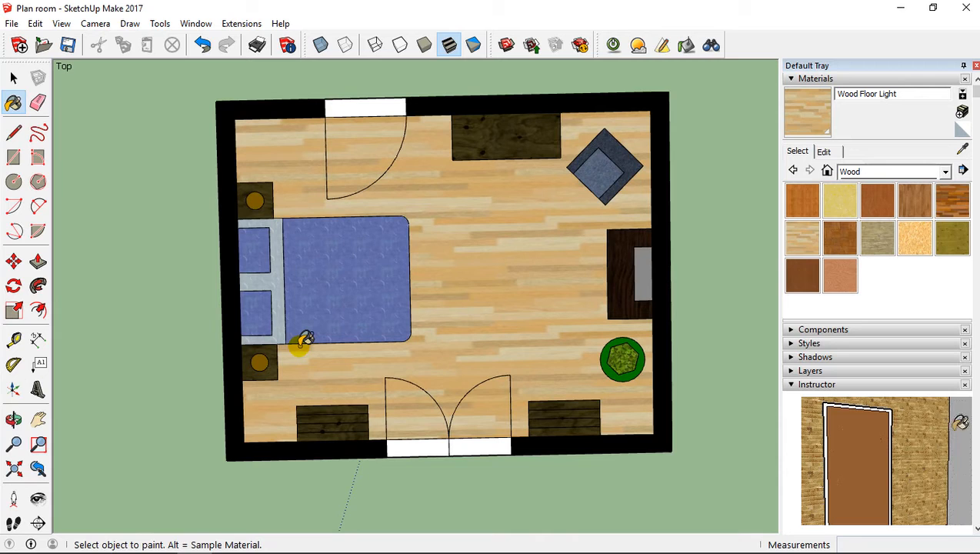
pyautogui.moveTo(213, 217)
pyautogui.mouseDown(button='middle')
pyautogui.moveTo(202, 217)
pyautogui.moveTo(233, 204)
pyautogui.moveTo(218, 200)
pyautogui.mouseUp(button='middle')
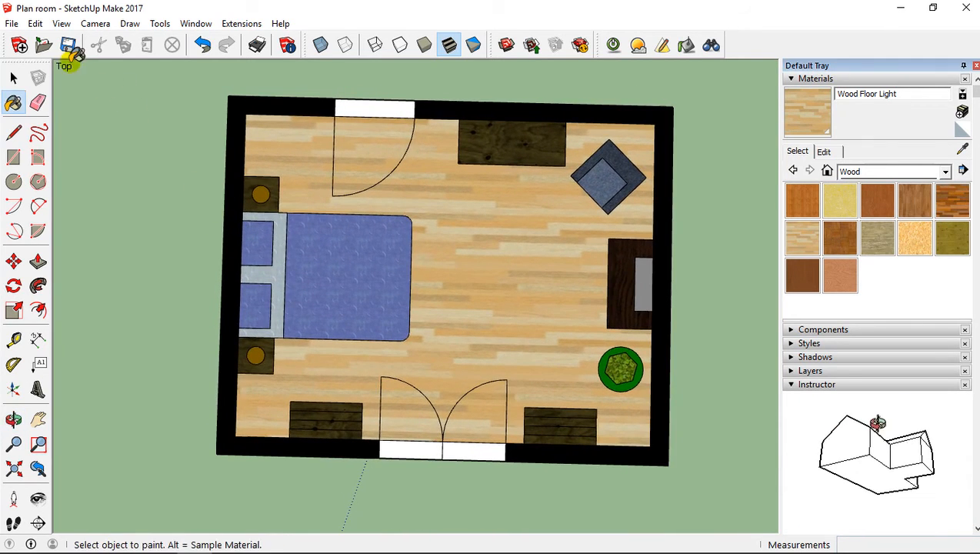
pyautogui.click(67, 46)
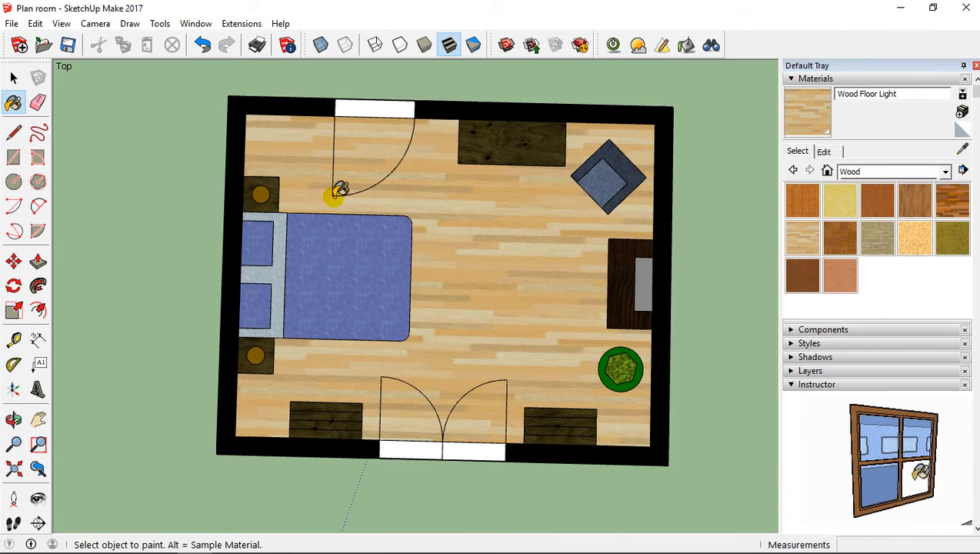
# Step: Export the coloured floor plan's top view as a 2D JPEG image named "Plan room color" in the Bureau folder
pyautogui.moveTo(426, 247); pyautogui.dragTo(433, 243, button='middle')
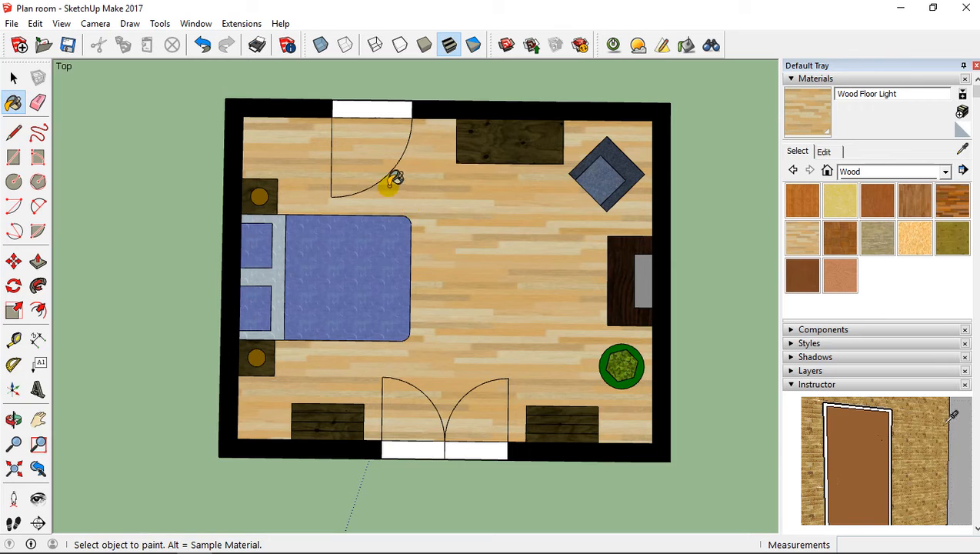
pyautogui.click(12, 23)
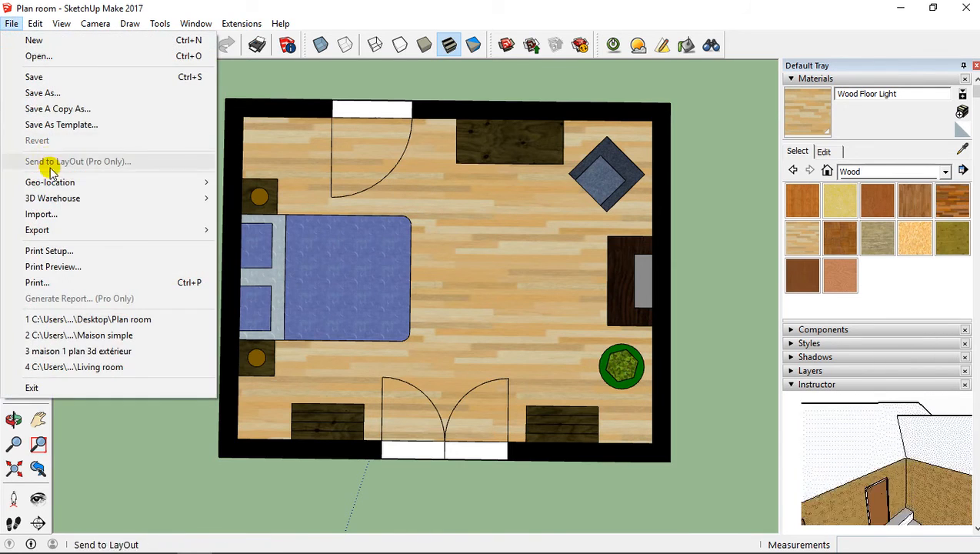
pyautogui.moveTo(59, 230)
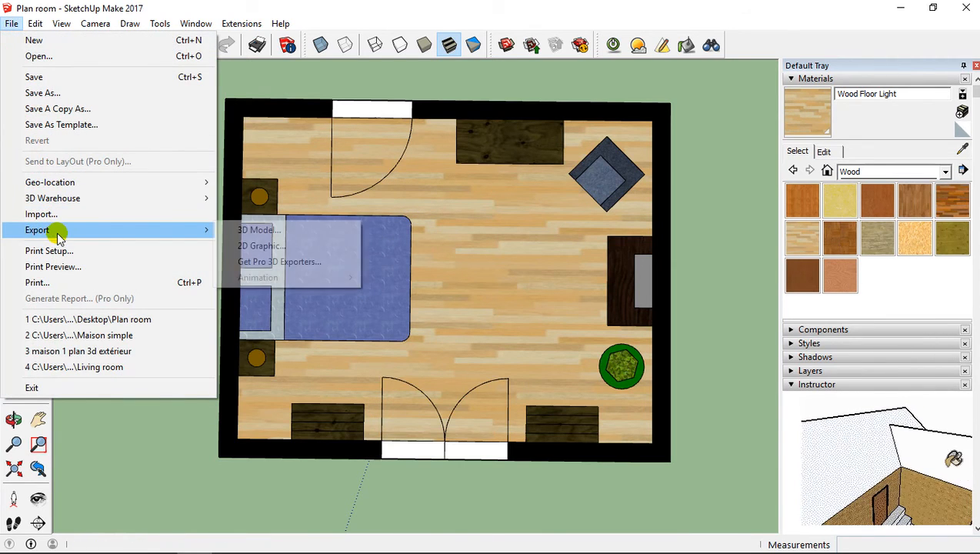
pyautogui.click(260, 246)
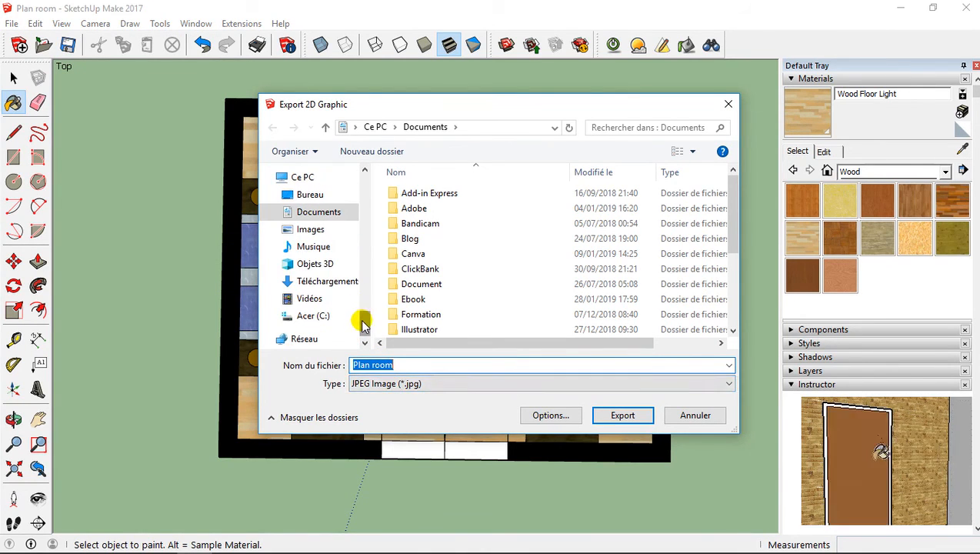
pyautogui.moveTo(363, 321); pyautogui.dragTo(365, 187)
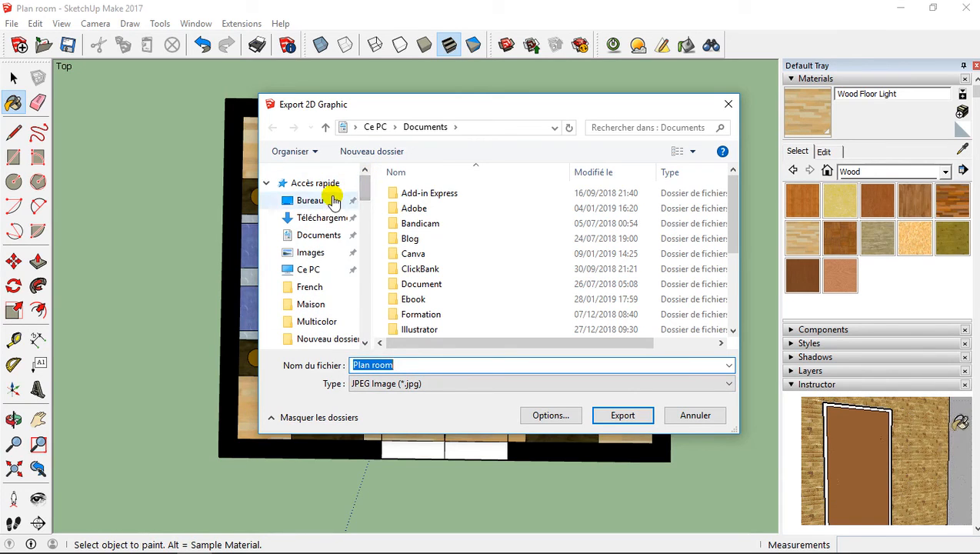
pyautogui.click(323, 199)
pyautogui.click(412, 366)
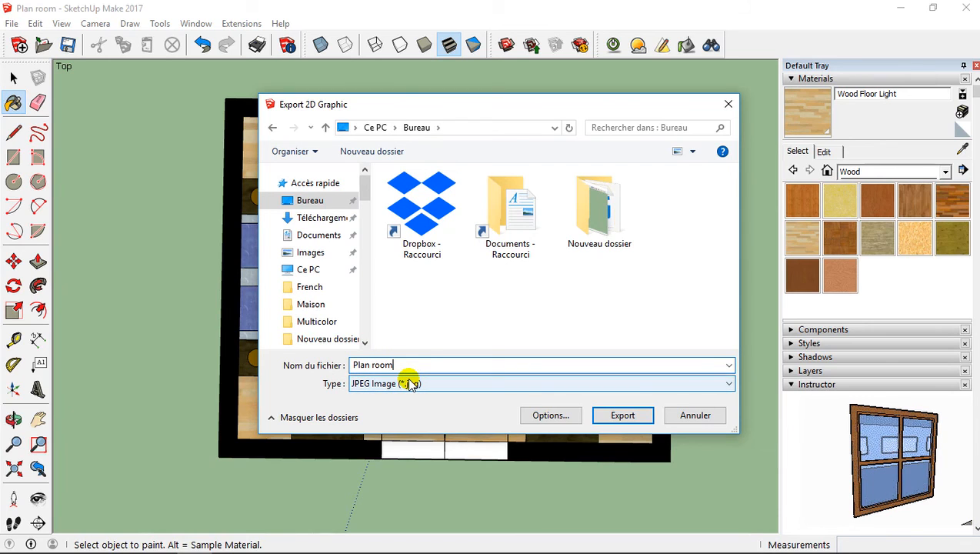
pyautogui.write('color')
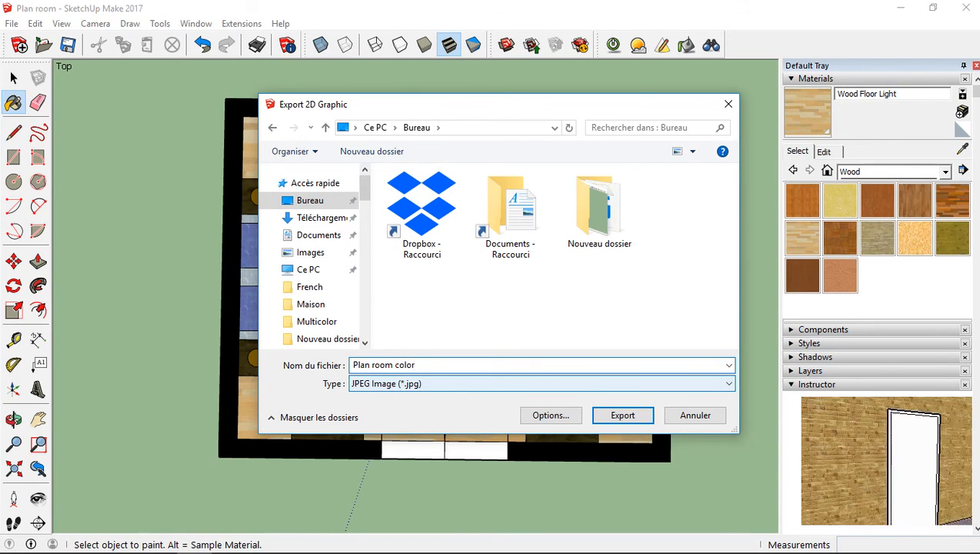
pyautogui.click(624, 415)
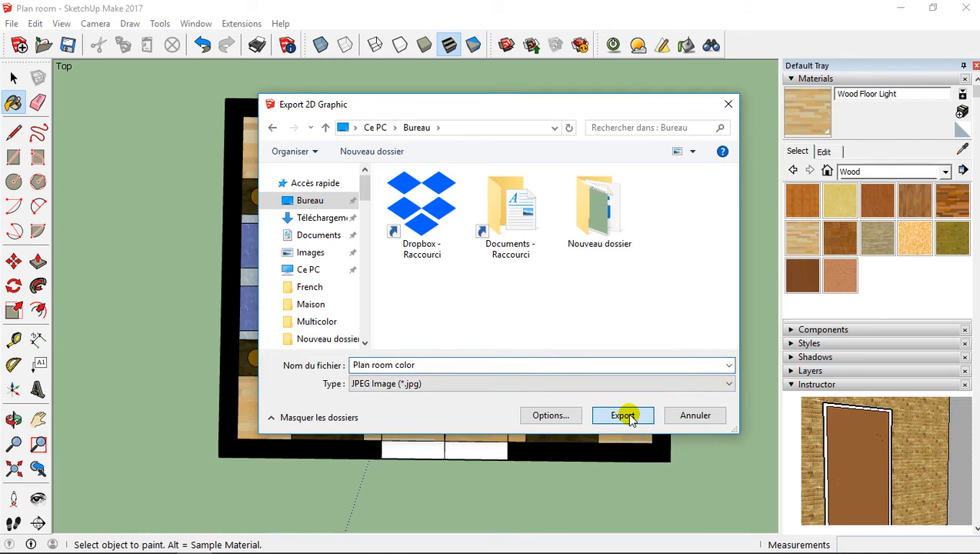